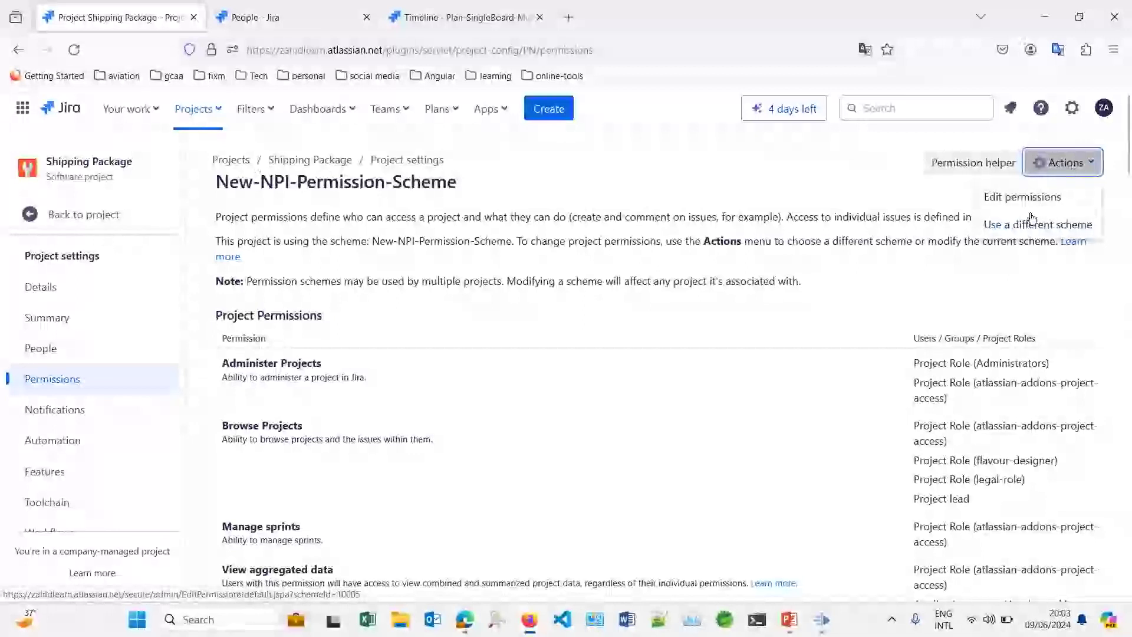
Step: Open the page for associating a different permission scheme with the Shipping Package project, then cancel without choosing one
click(1025, 225)
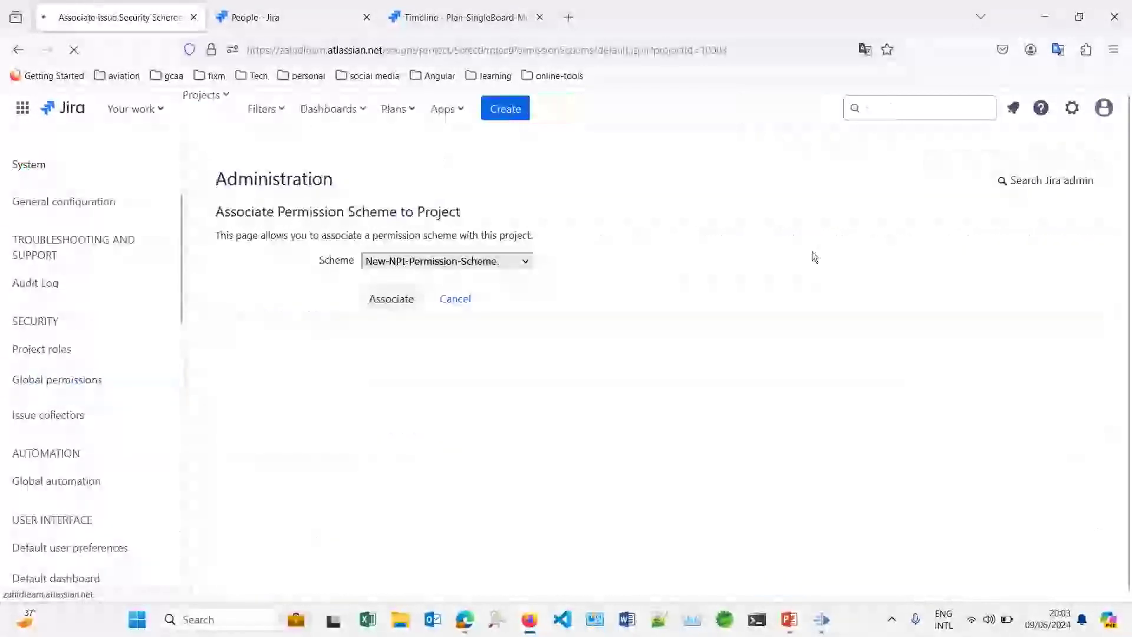
click(454, 302)
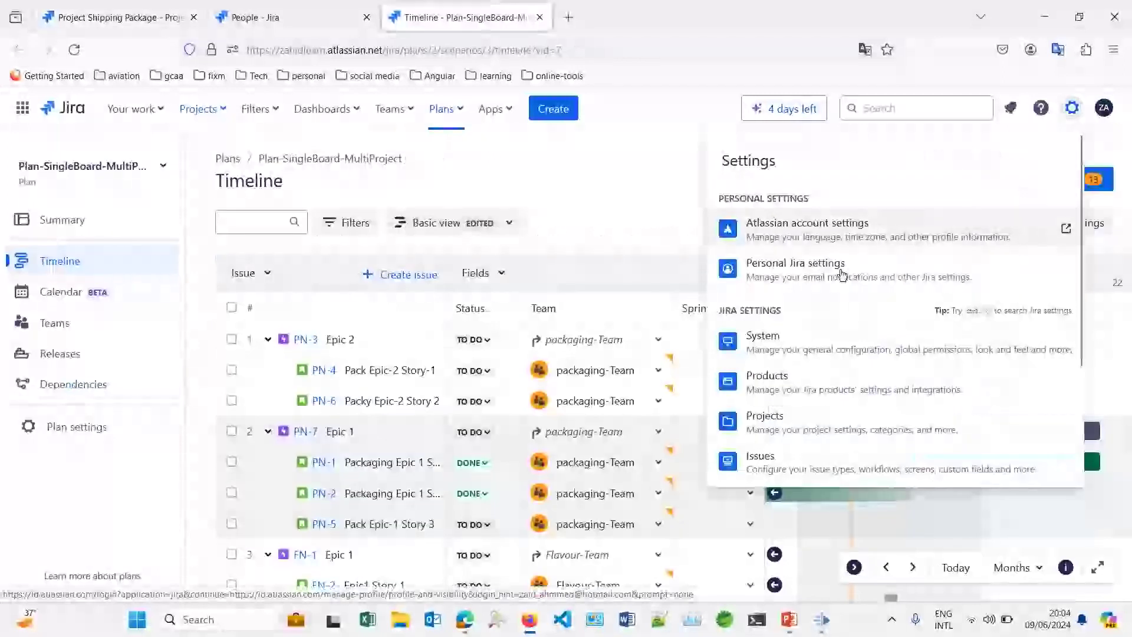
Step: Open the Permission schemes list in the Jira issue settings and review which projects use each scheme
scroll(765, 440, down, 1)
click(766, 439)
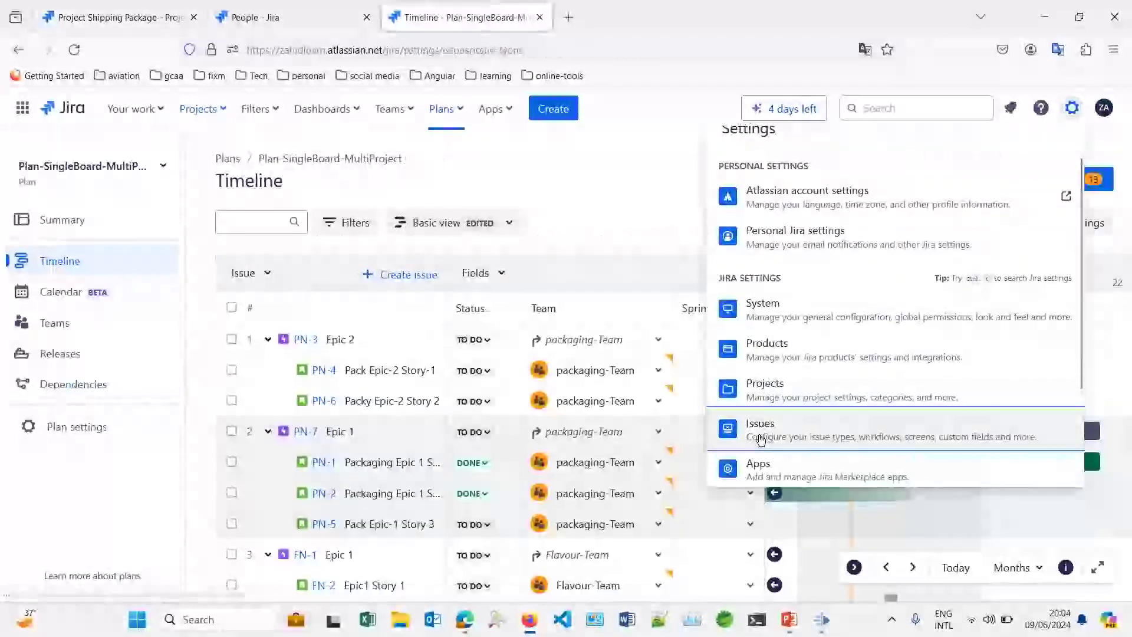
scroll(75, 451, down, 8)
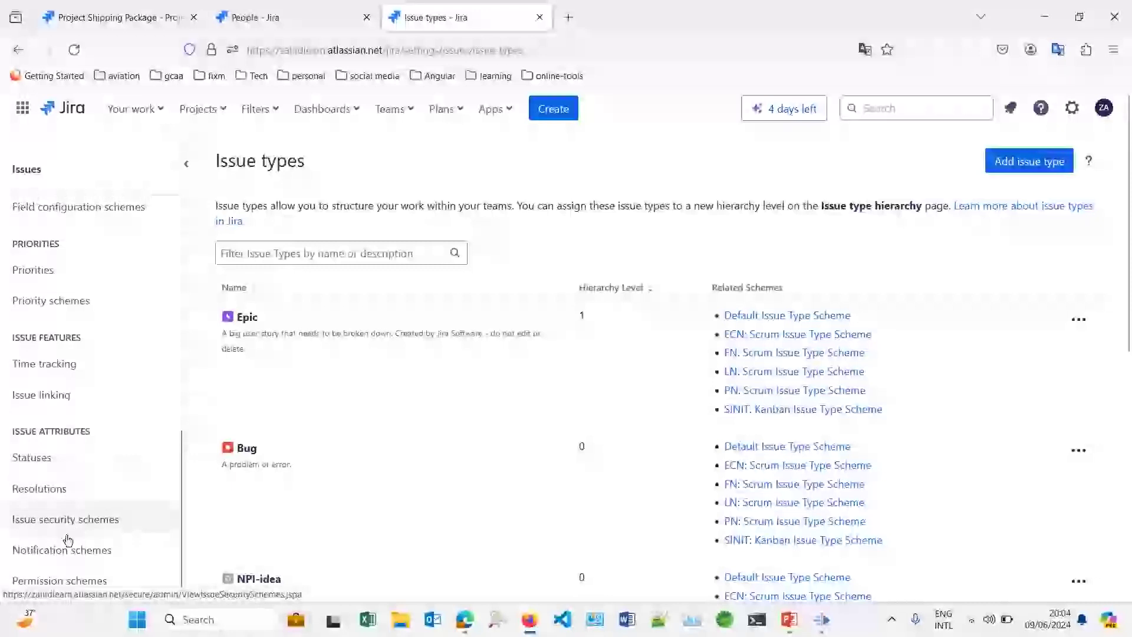
click(26, 581)
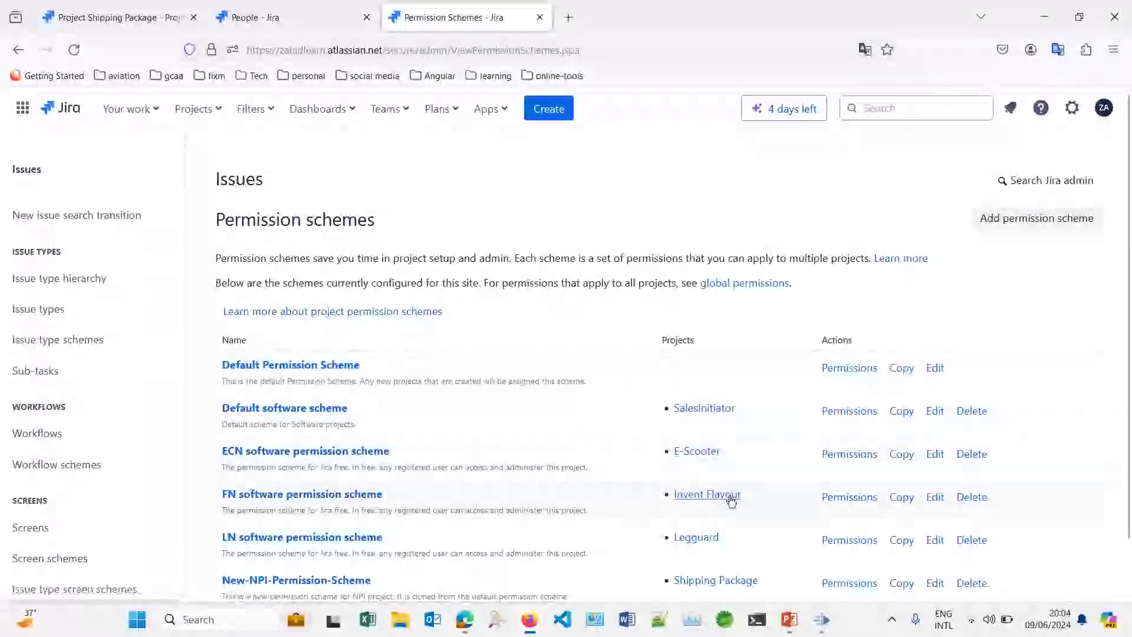
scroll(714, 498, down, 2)
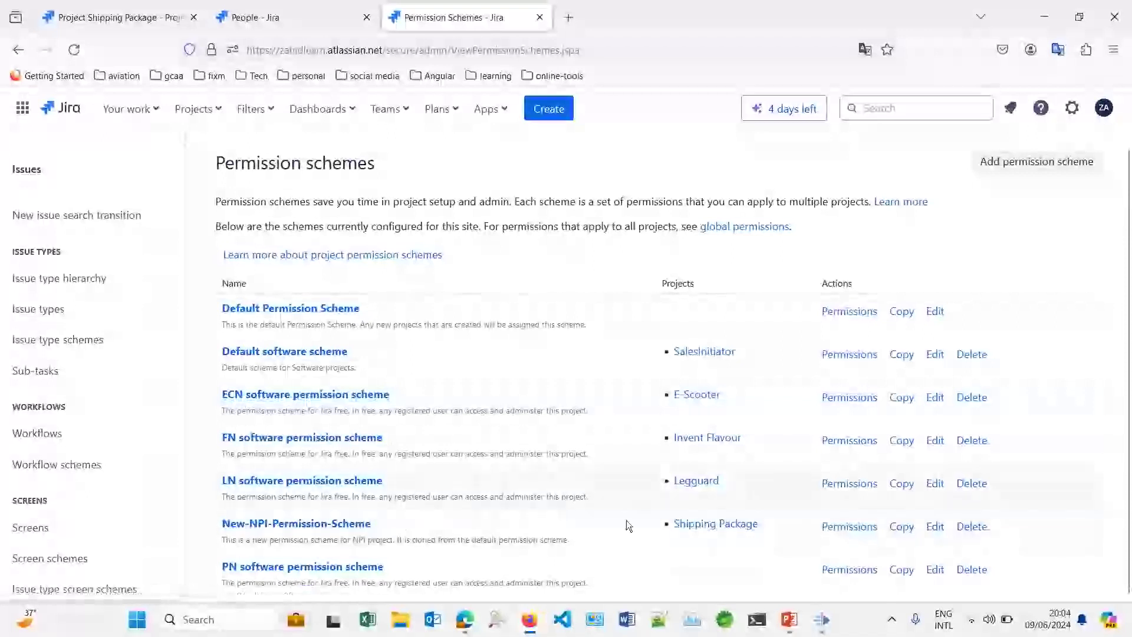
Step: Examine the project permissions and issue permissions of the Shipping Package project, down to Edit Issues
click(103, 23)
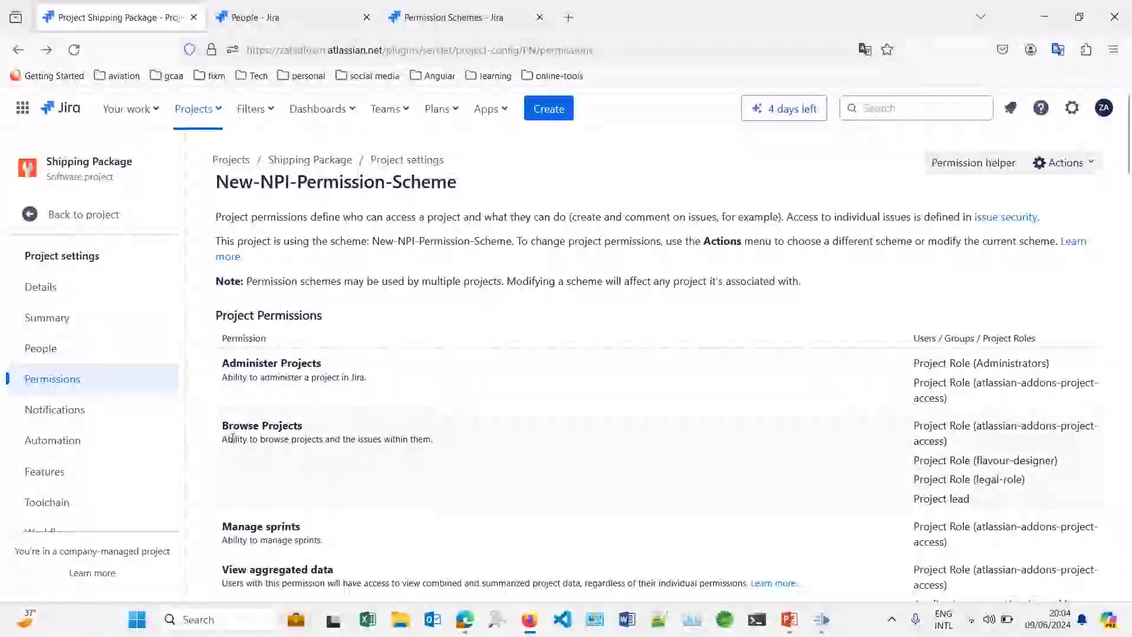
scroll(281, 553, down, 4)
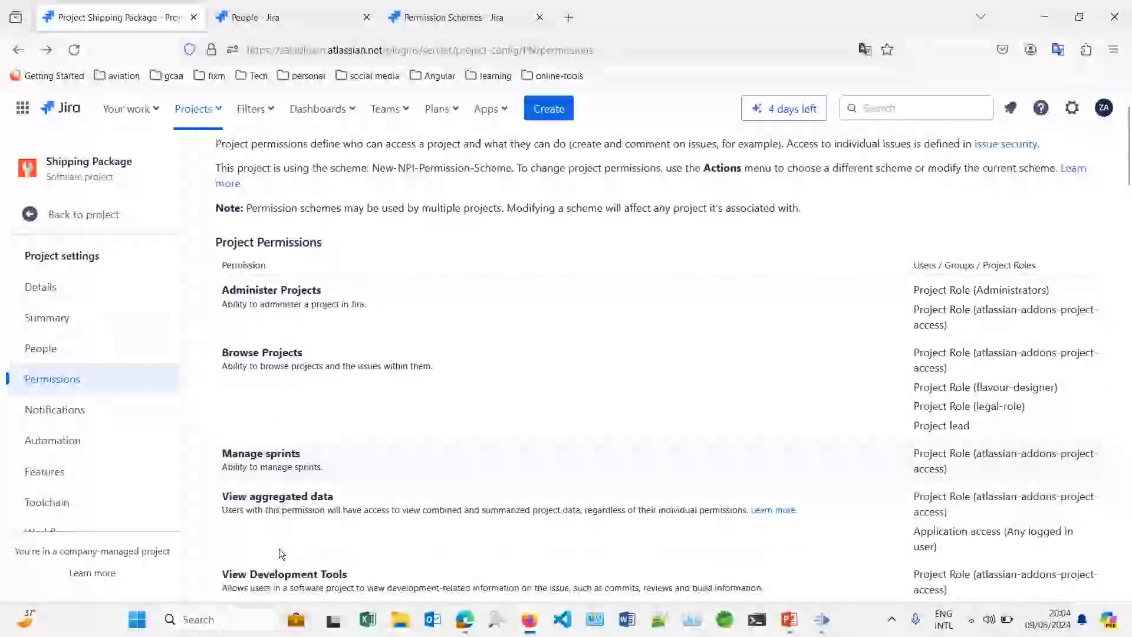
scroll(281, 553, down, 1)
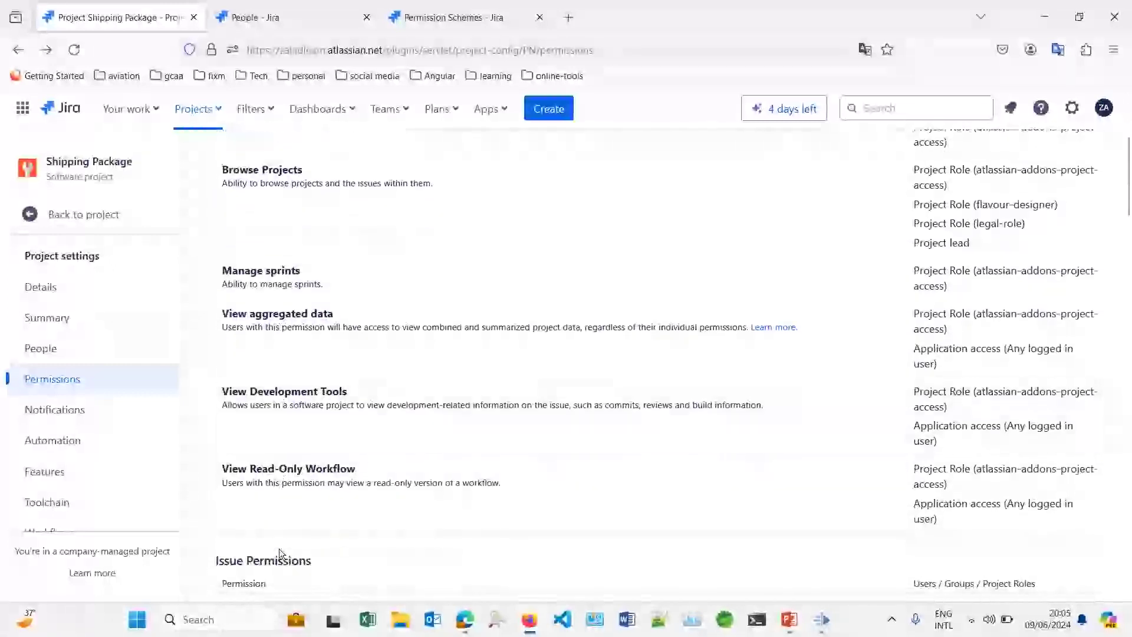
scroll(278, 548, down, 7)
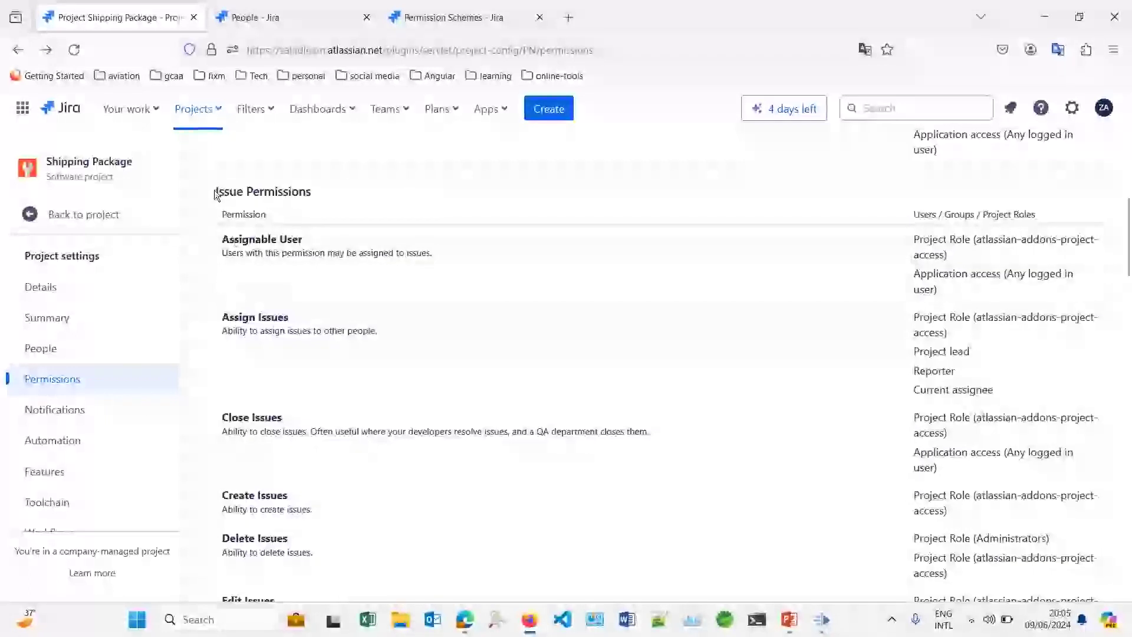
drag(215, 190, 278, 191)
click(278, 191)
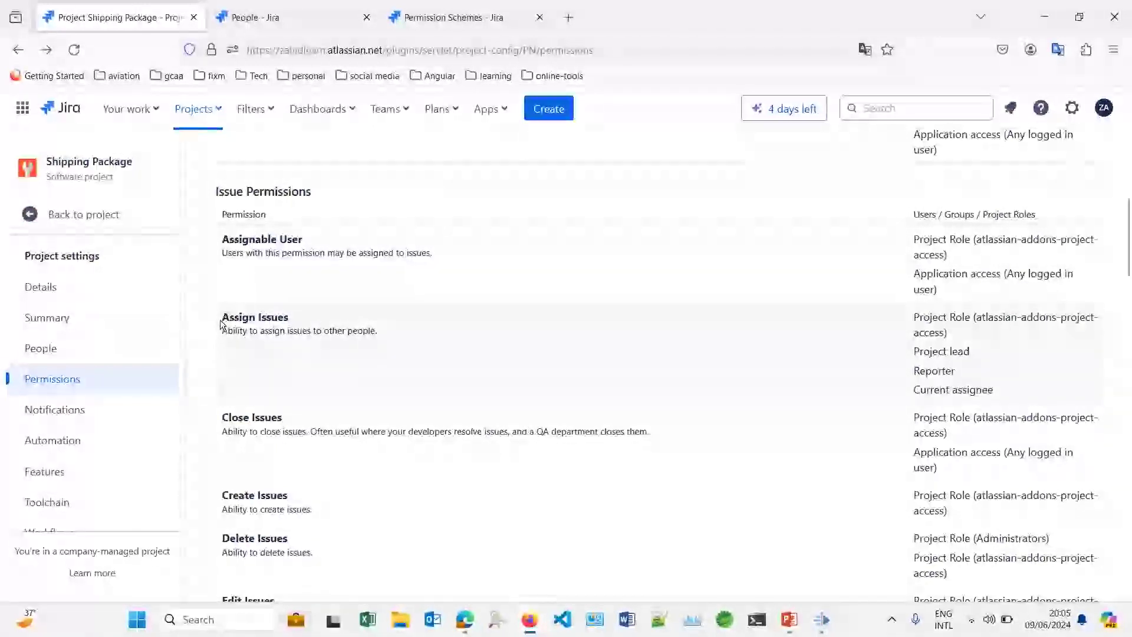
scroll(287, 476, down, 3)
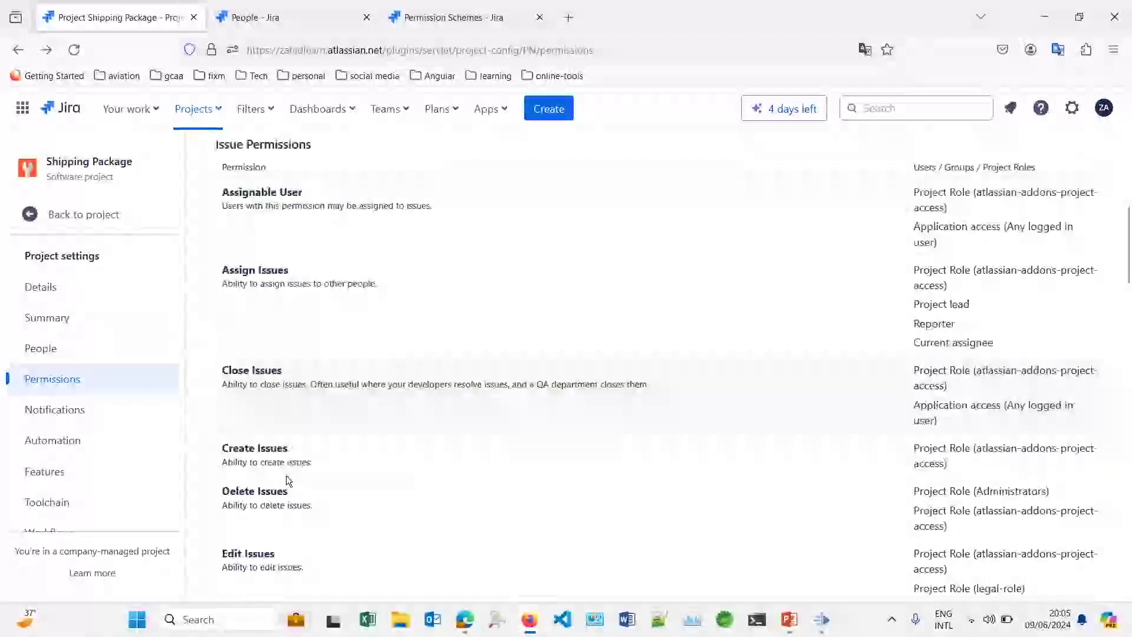
drag(226, 511, 275, 512)
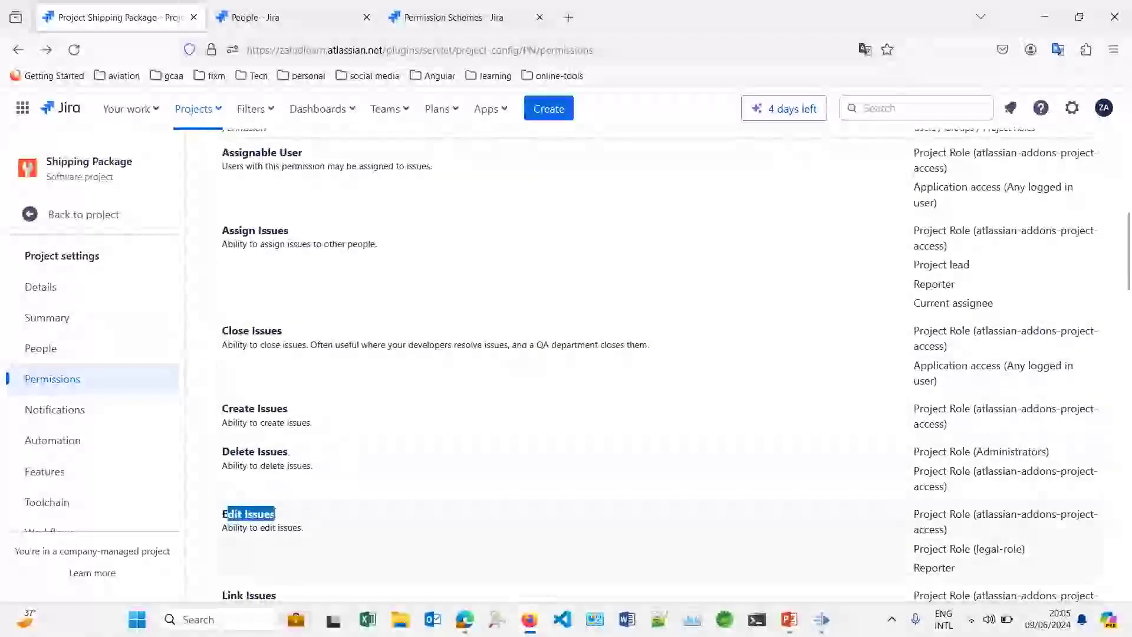
scroll(275, 512, down, 1)
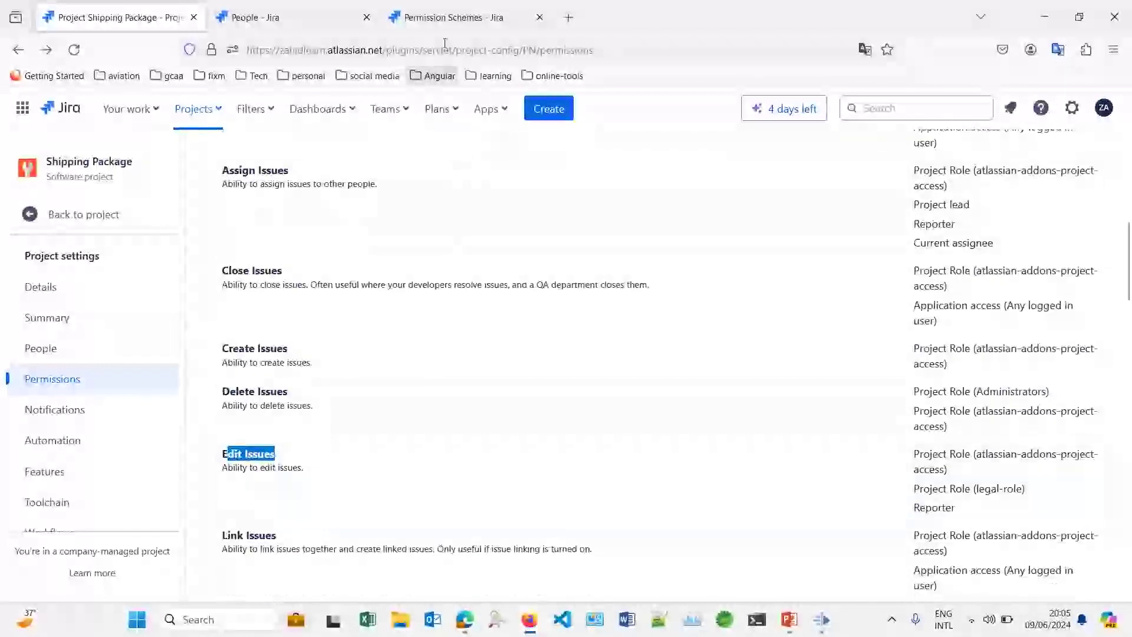
Step: Open the ECN software permission scheme and examine who is granted the Edit Issues permission
click(458, 15)
click(288, 396)
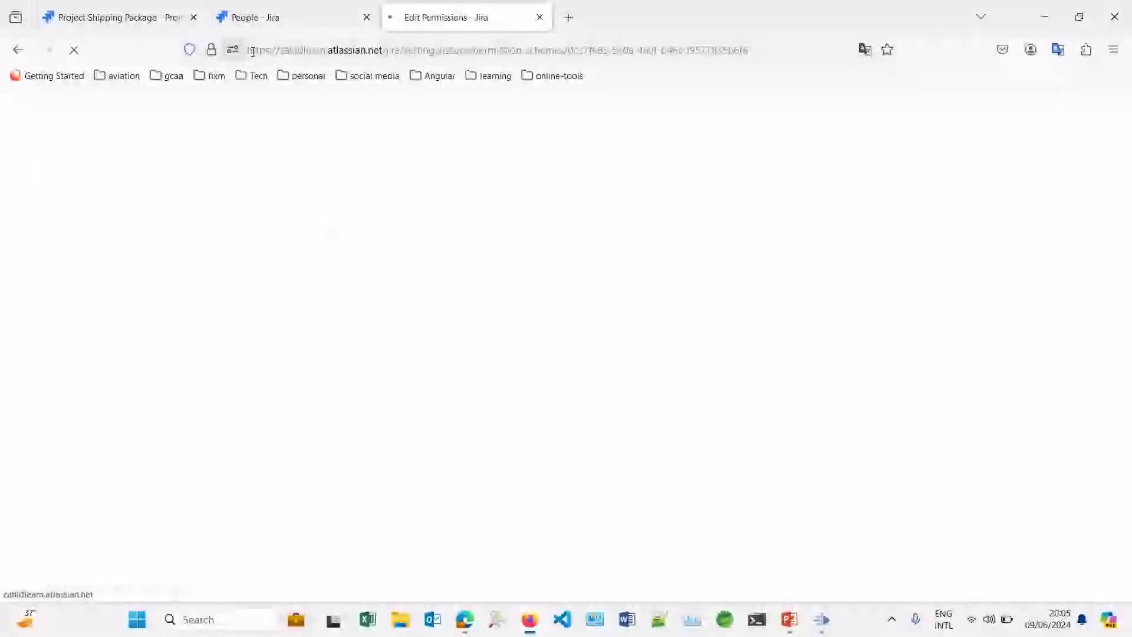
scroll(452, 478, down, 13)
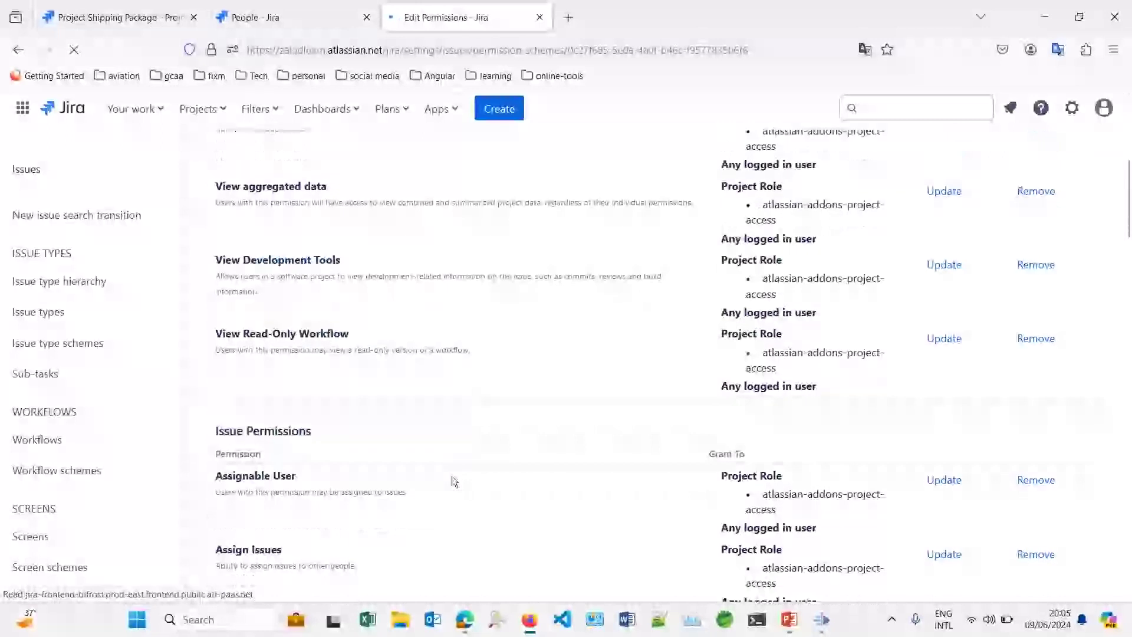
scroll(453, 480, down, 2)
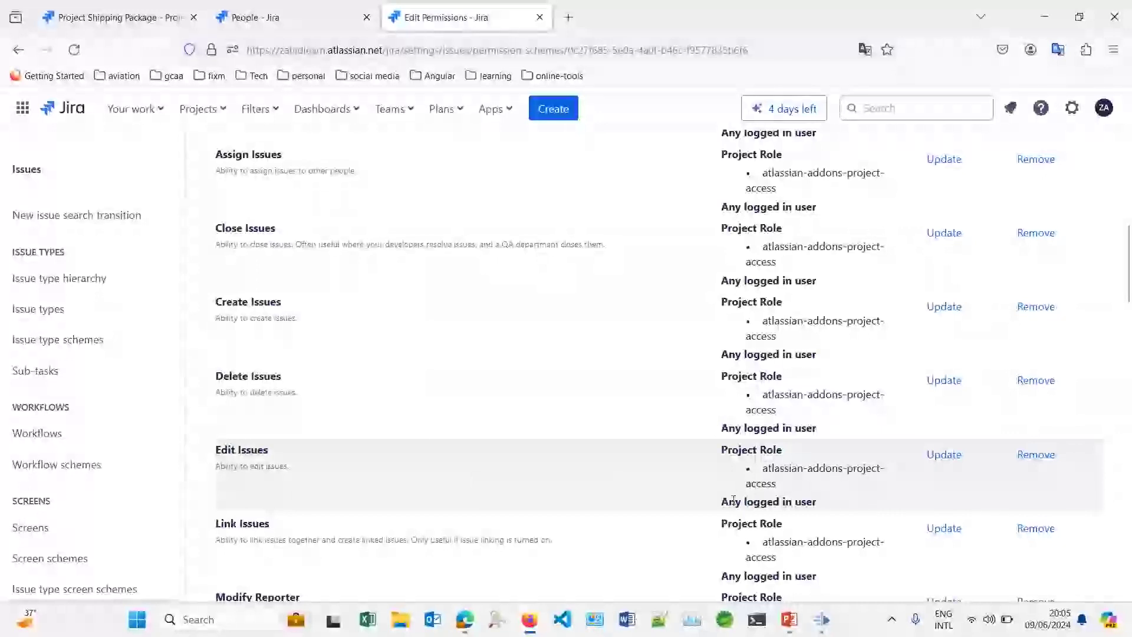
drag(817, 504, 697, 463)
click(697, 464)
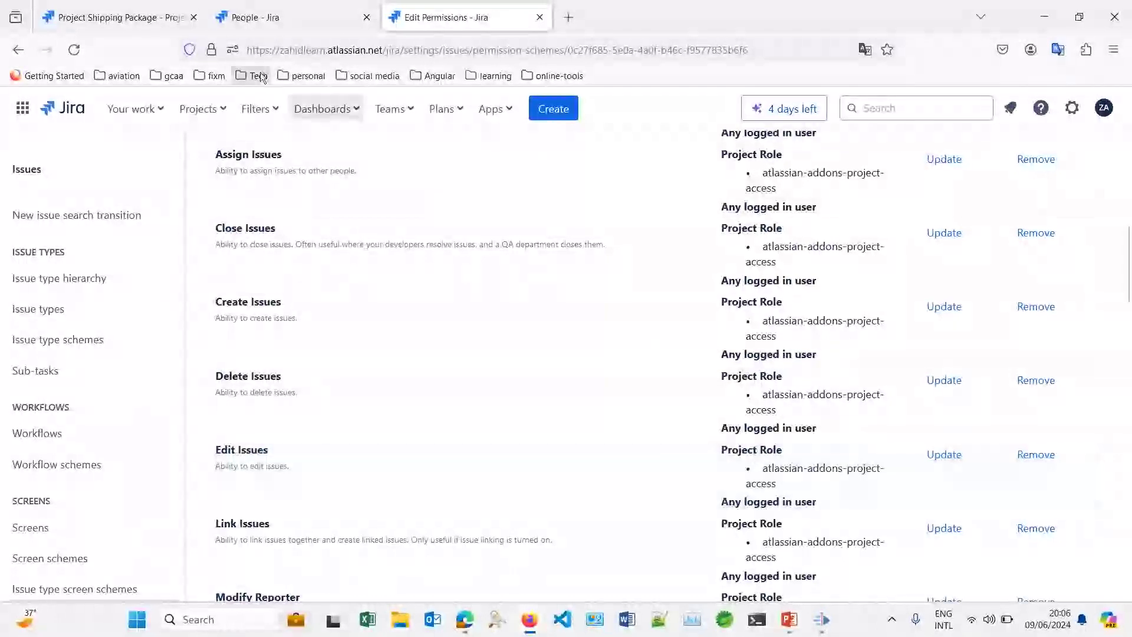
Step: Examine the Edit Issues grants in the Shipping Package project's permissions and consult the Permissions diagram in the presentation
click(129, 27)
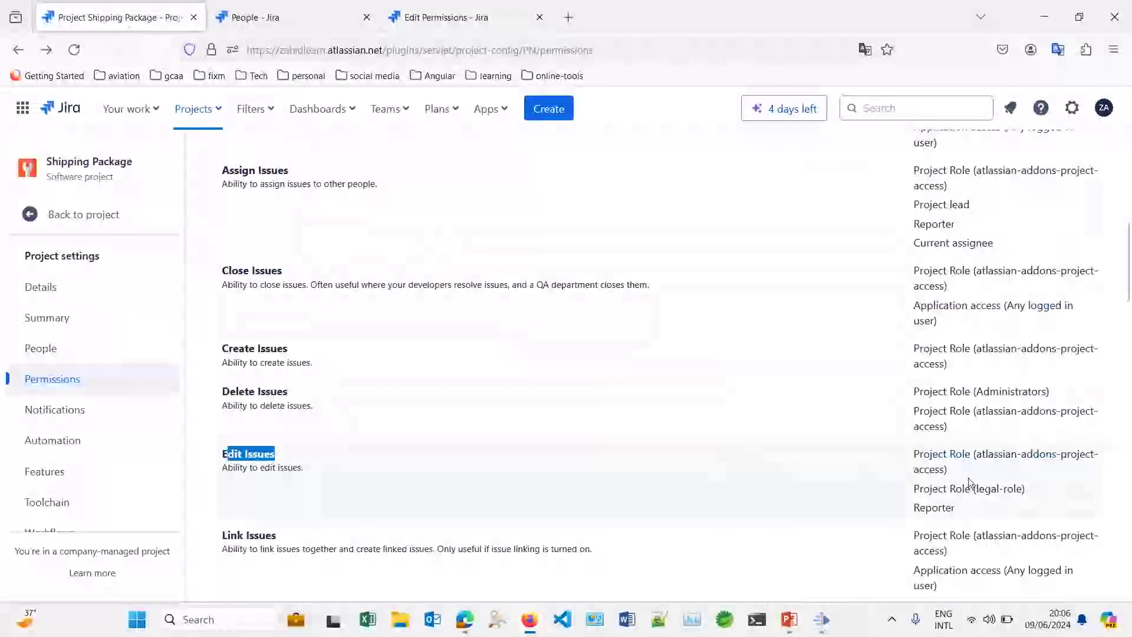
drag(912, 489, 1026, 497)
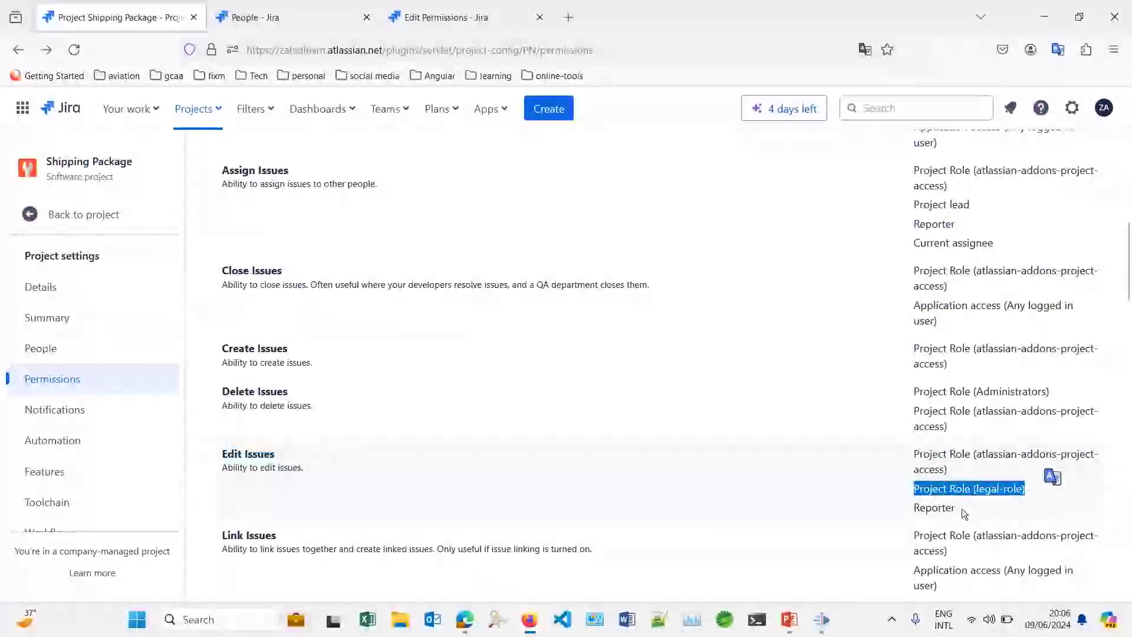
drag(962, 513, 913, 455)
click(910, 512)
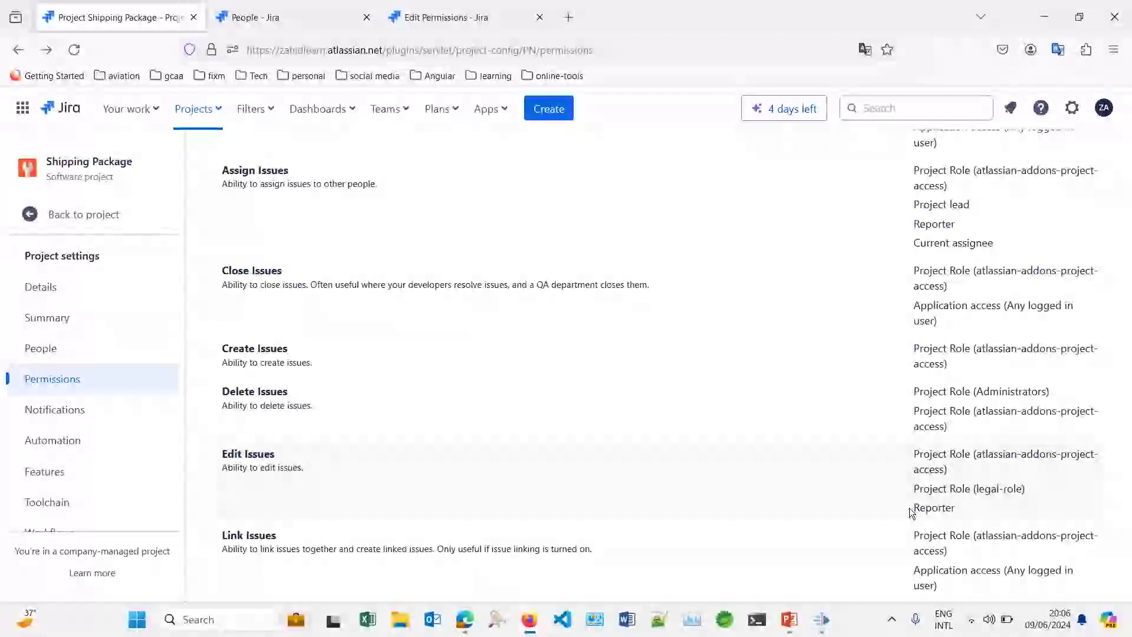
key(alt+Tab)
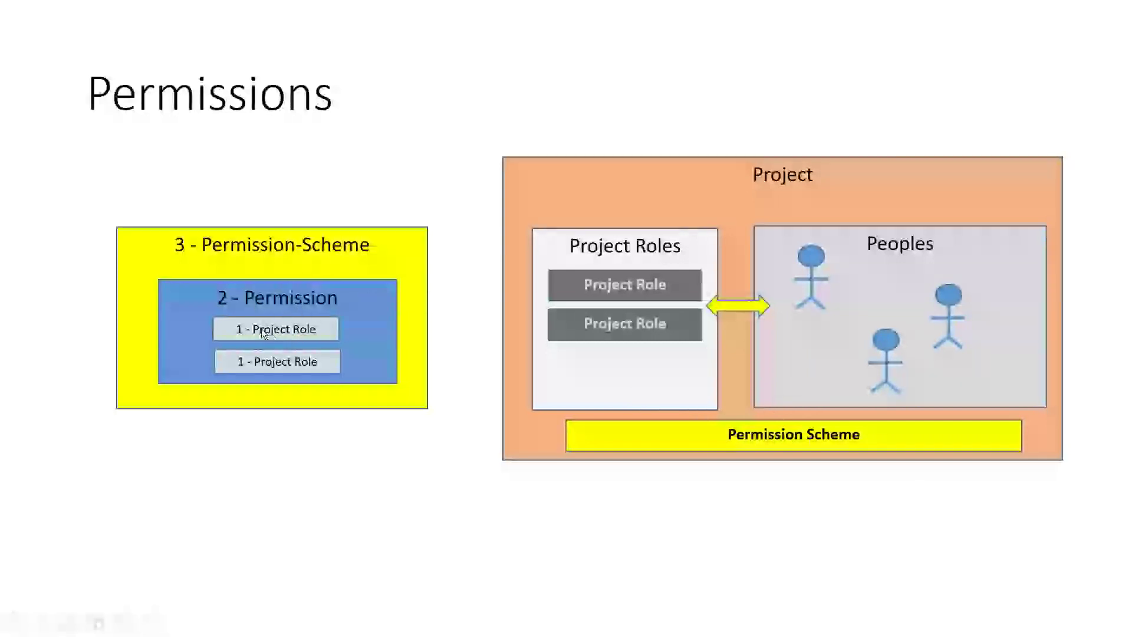
key(alt+Tab)
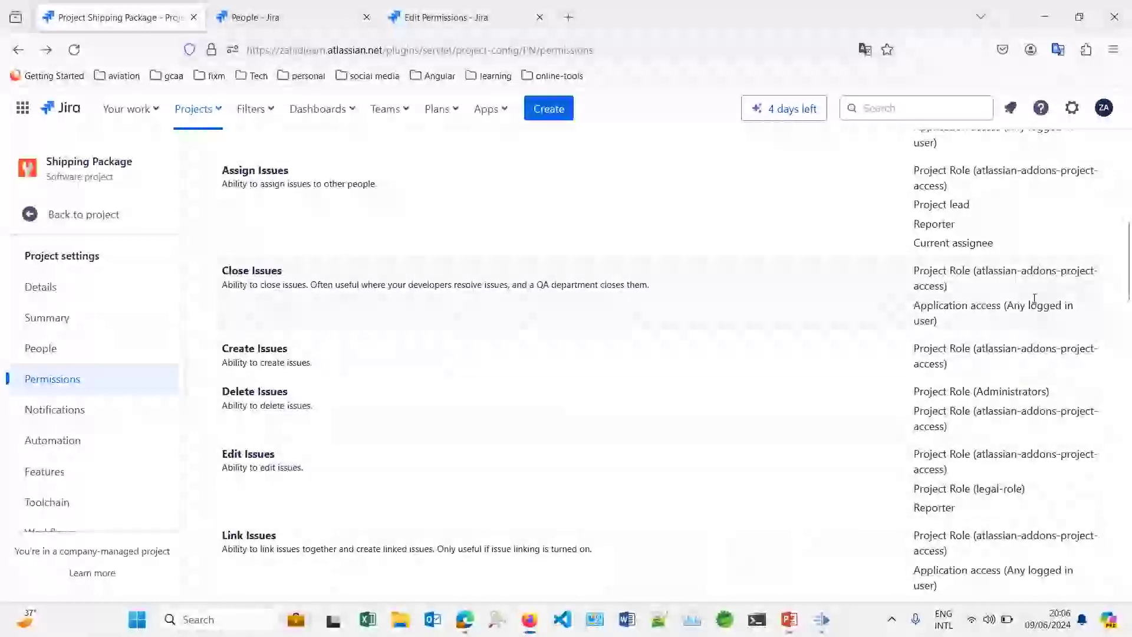
Step: Open New-NPI-Permission-Scheme for editing from the Shipping Package project's permissions page
scroll(1036, 300, up, 10)
scroll(1033, 298, down, 1)
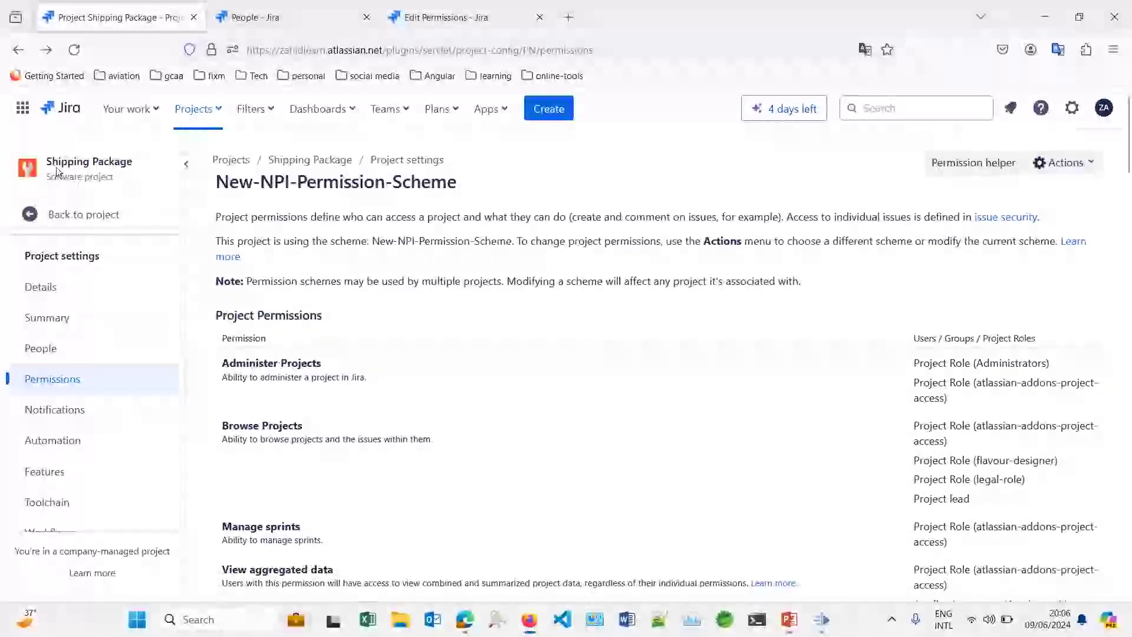
click(69, 377)
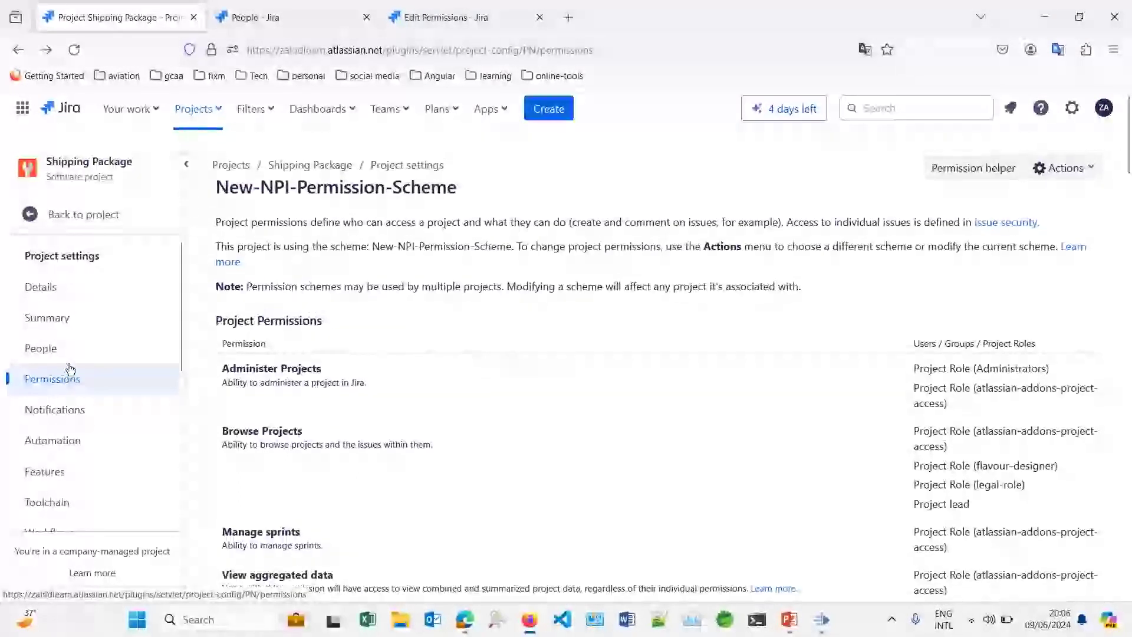
click(47, 384)
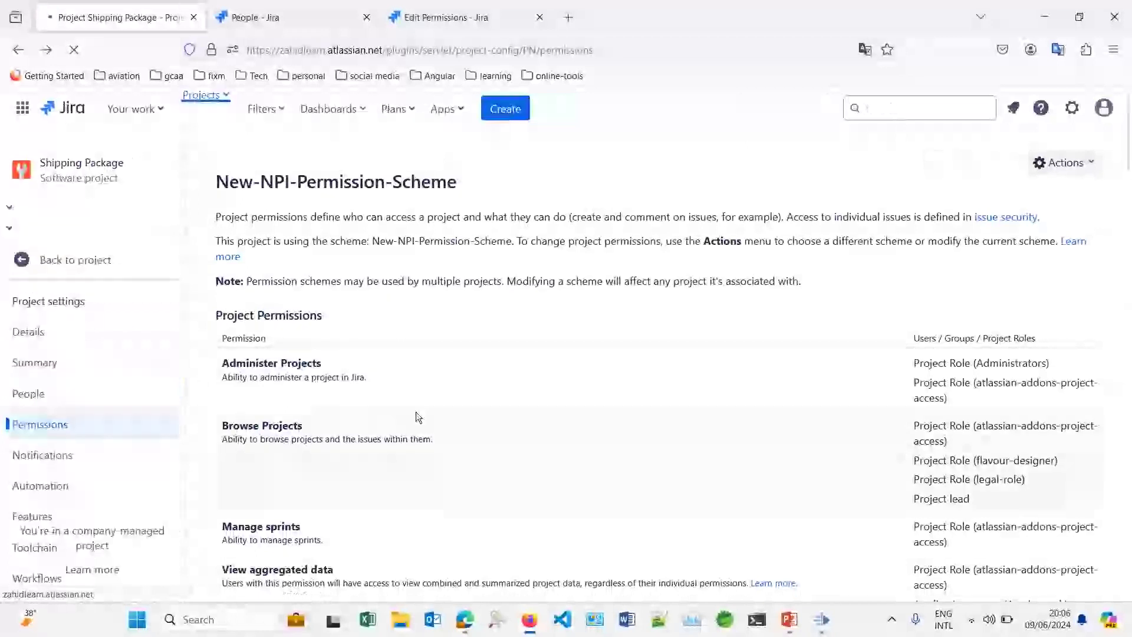
click(1090, 165)
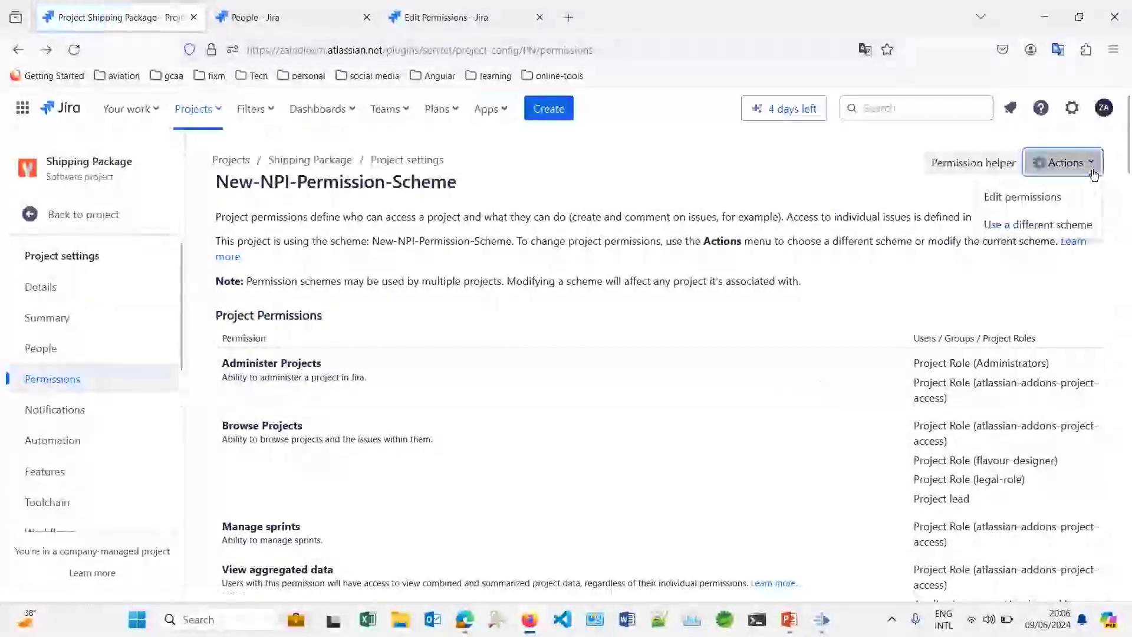
click(1041, 197)
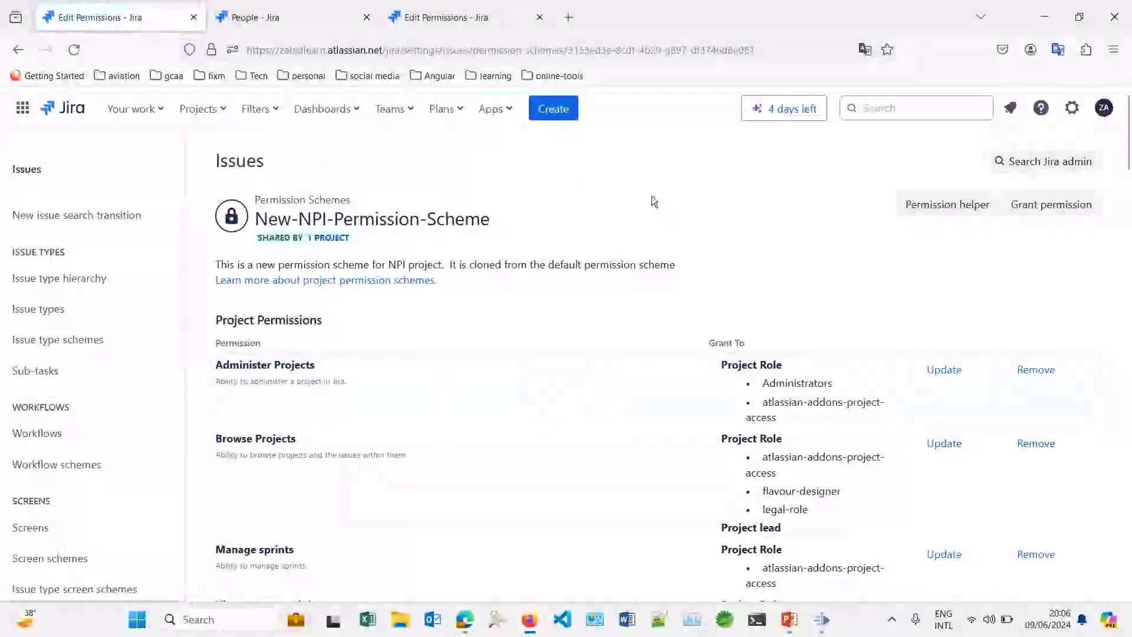
click(1072, 109)
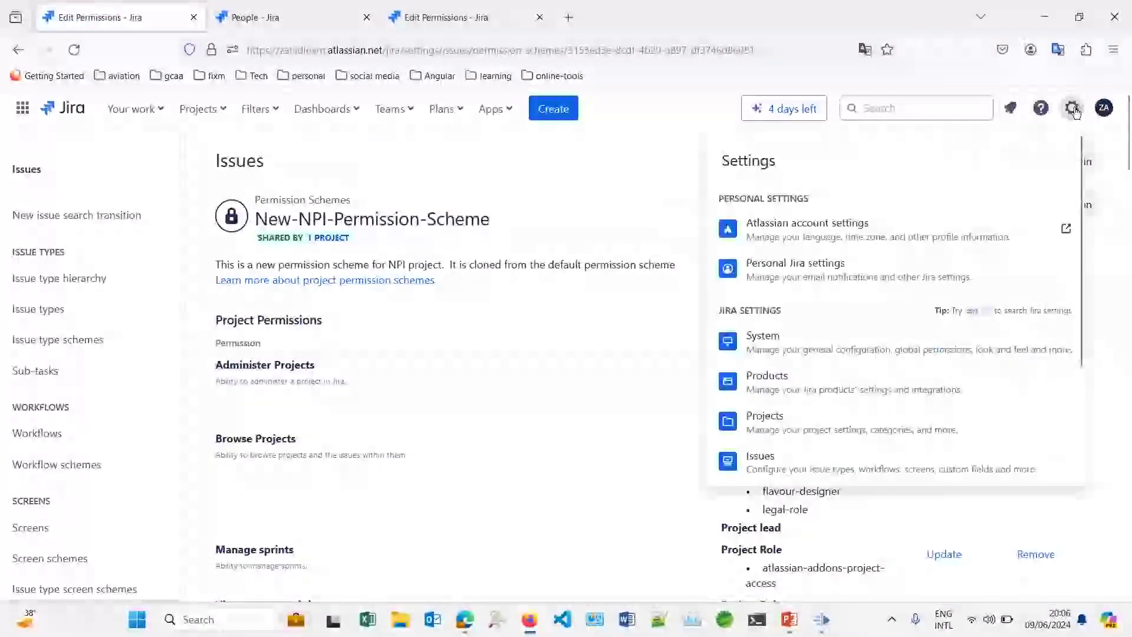
click(537, 366)
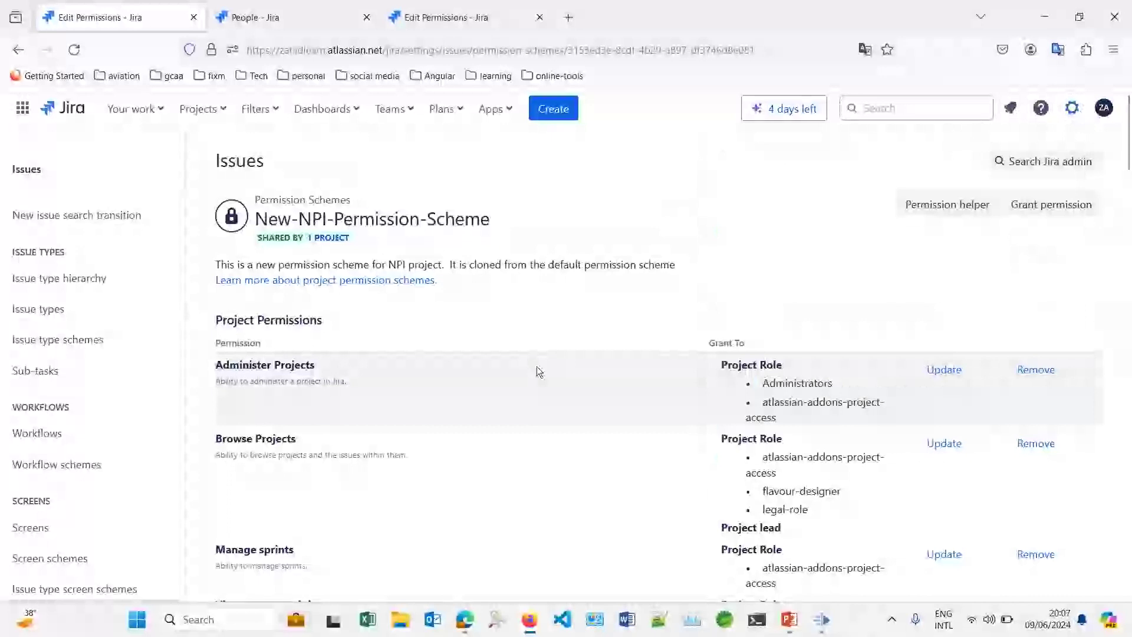
Step: Open the update options for the Edit Issues permission, view the project role choices, and leave without saving
scroll(536, 366, down, 10)
scroll(537, 369, down, 6)
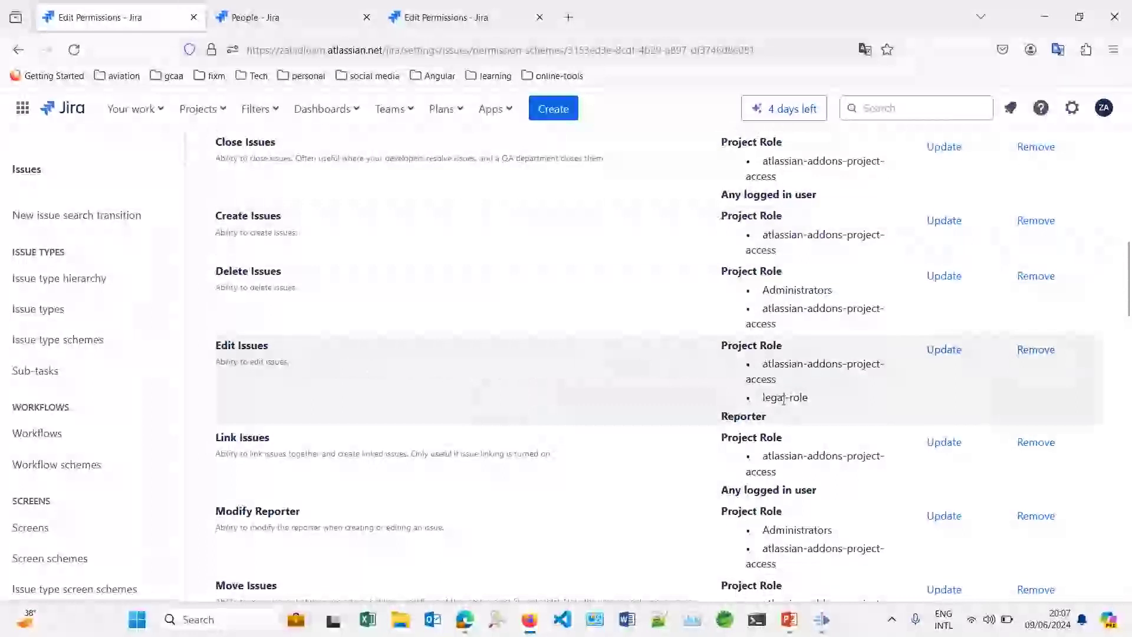
drag(807, 398, 760, 396)
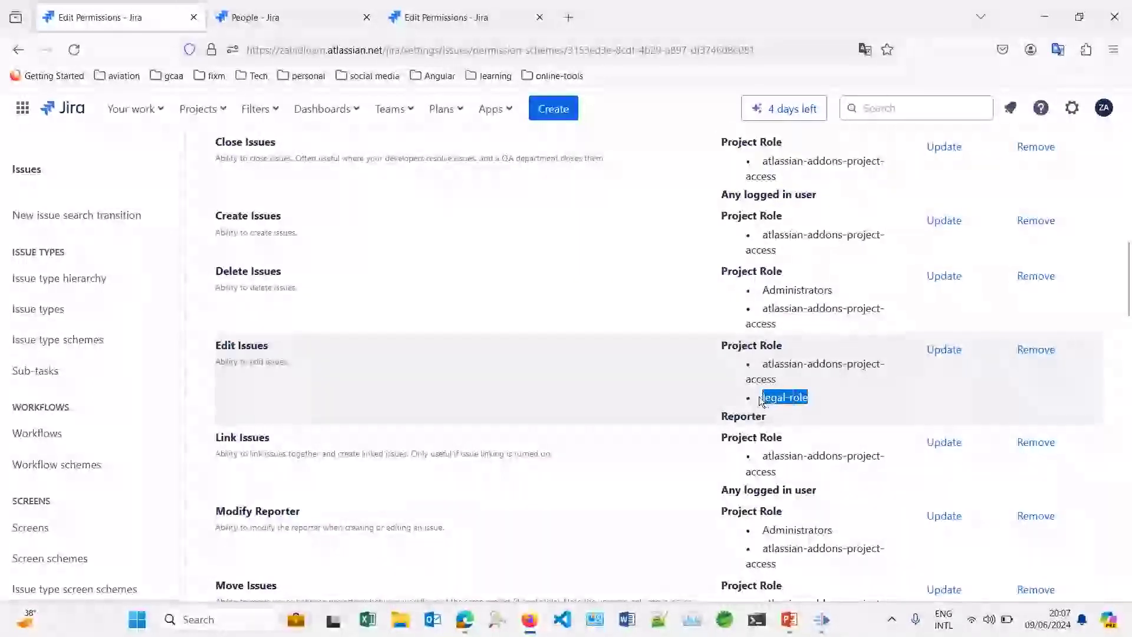
click(944, 352)
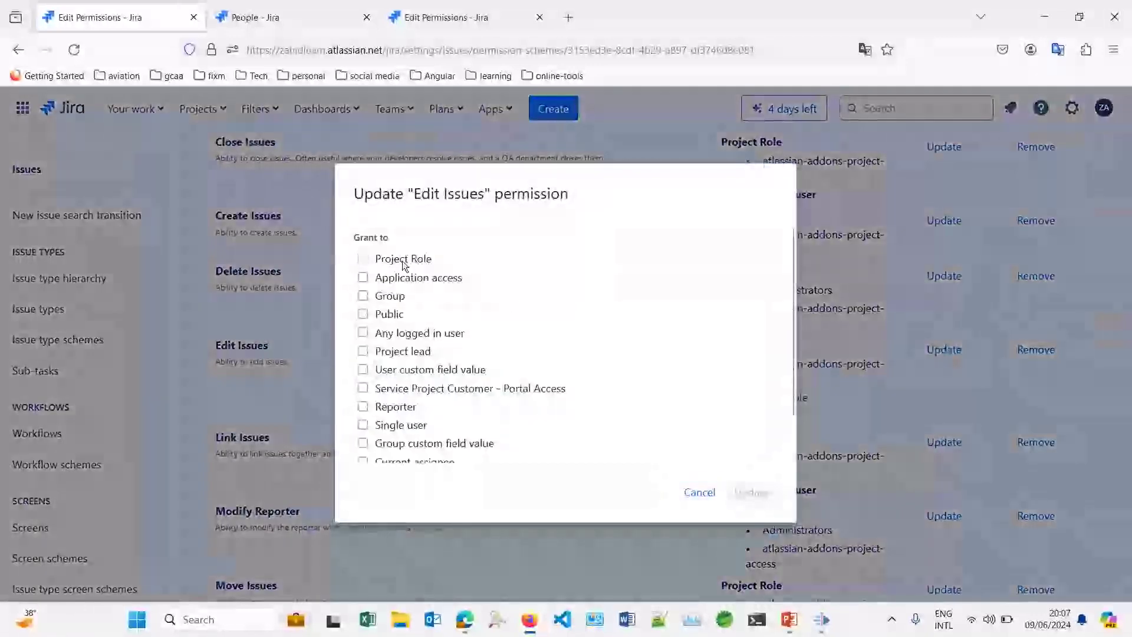
click(403, 263)
click(424, 291)
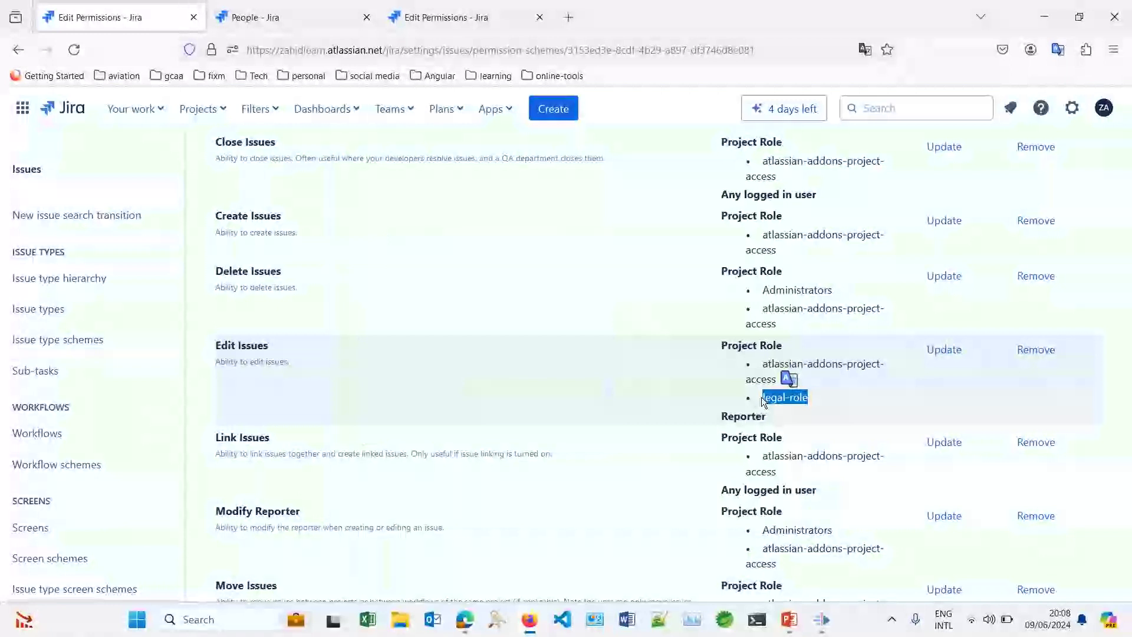
Step: Switch to the Shipping Package project's People page to check the role assigned to each member
key(ctrl+Tab)
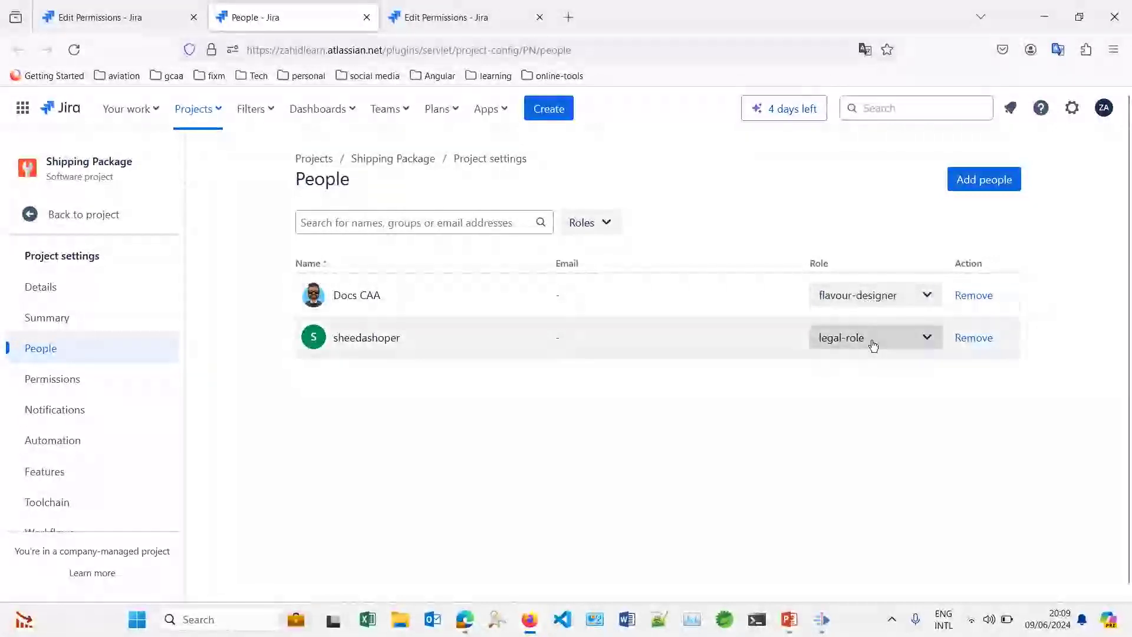
Step: Place the People page beside the permission scheme, close the duplicate Edit Permissions page, and compare member roles with the Edit Issues grants
click(112, 22)
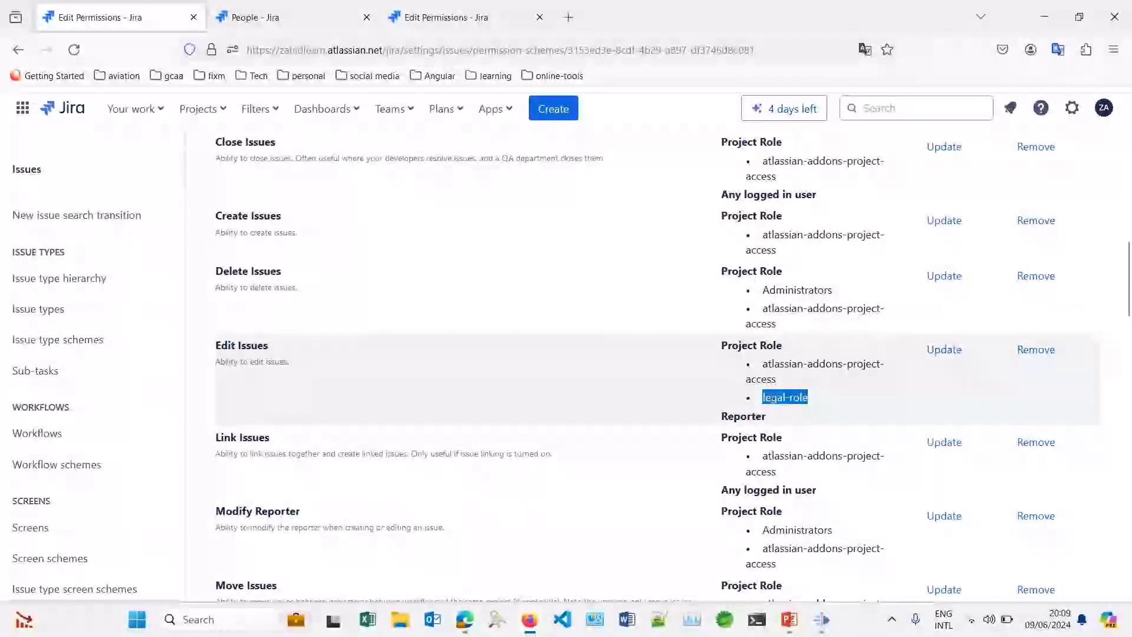
click(771, 398)
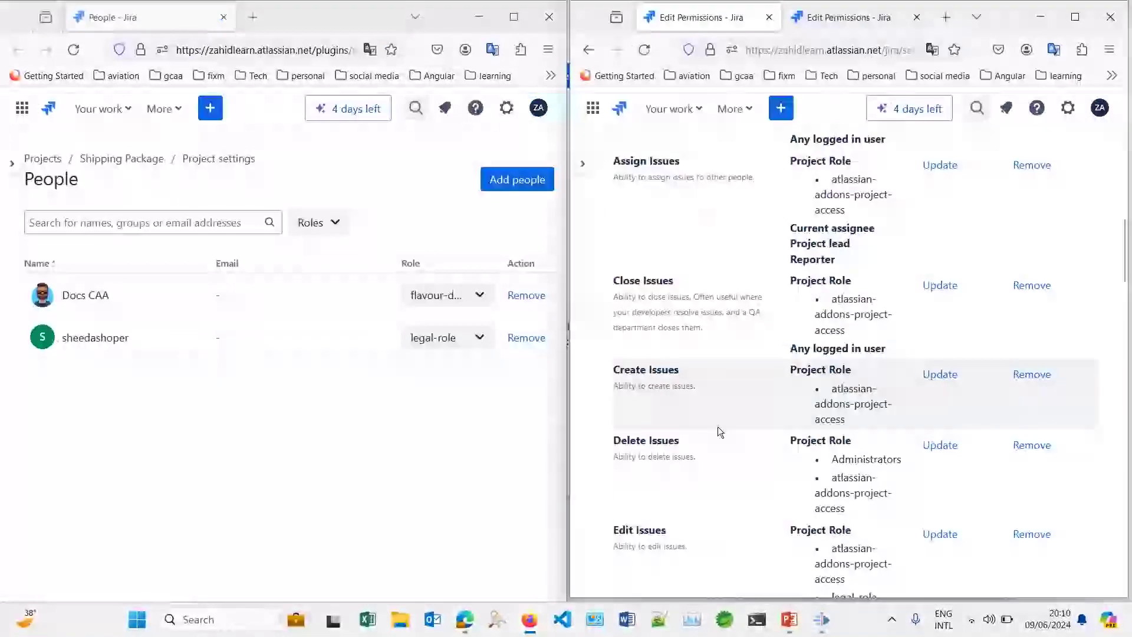
scroll(717, 426, down, 4)
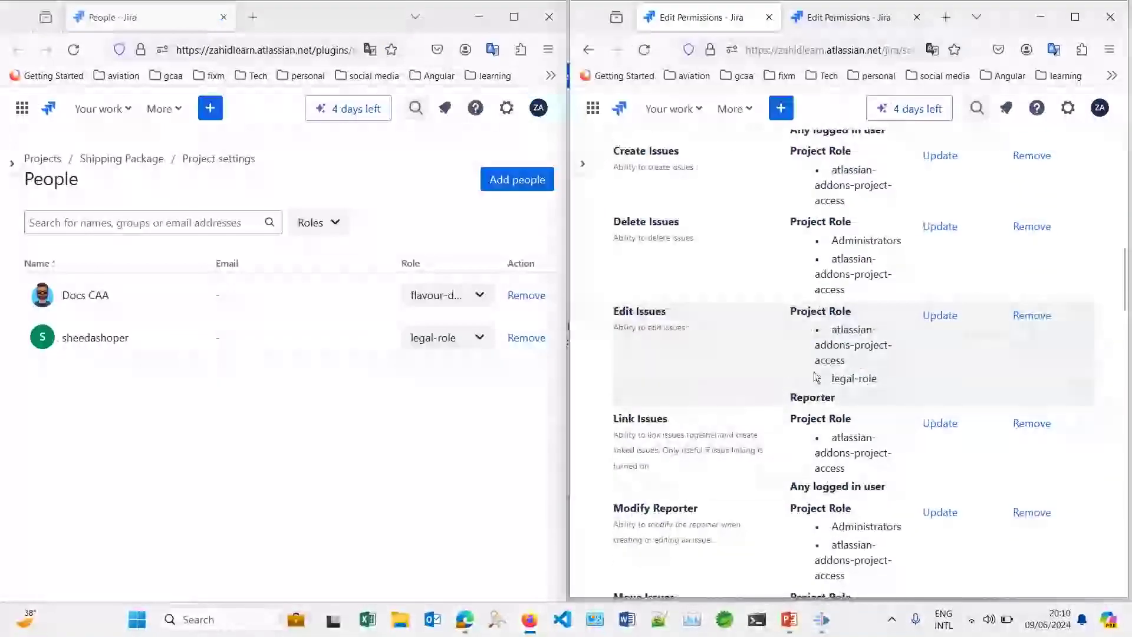
middle_click(837, 15)
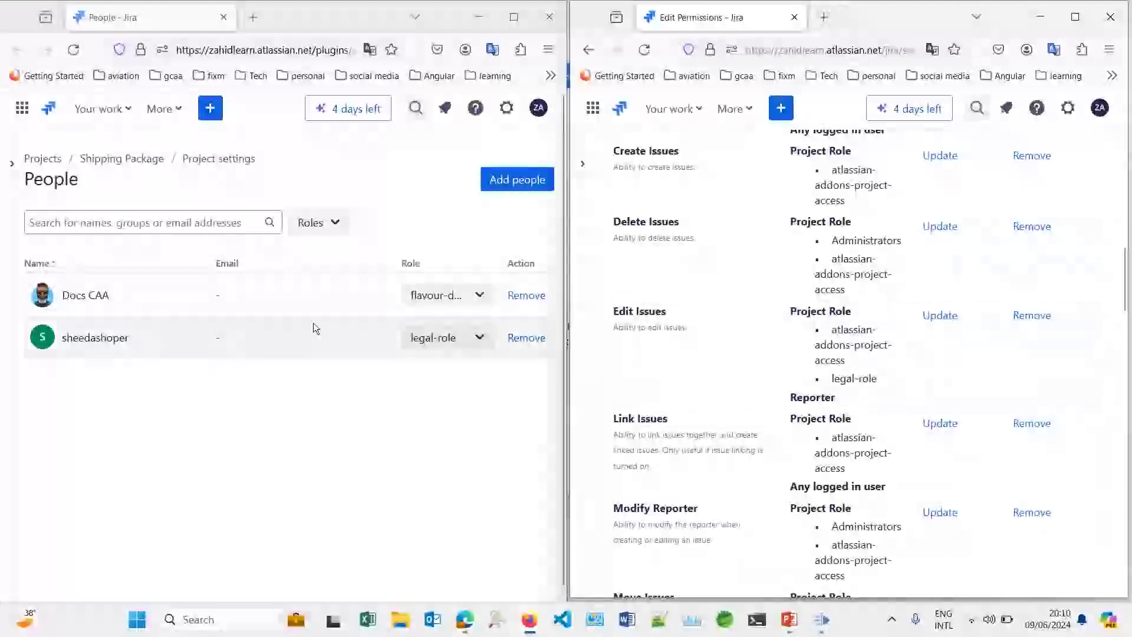
Step: Switch to the Jira session in Microsoft Edge, check which account is signed in, and view the Shipping Package backlog issues
click(465, 626)
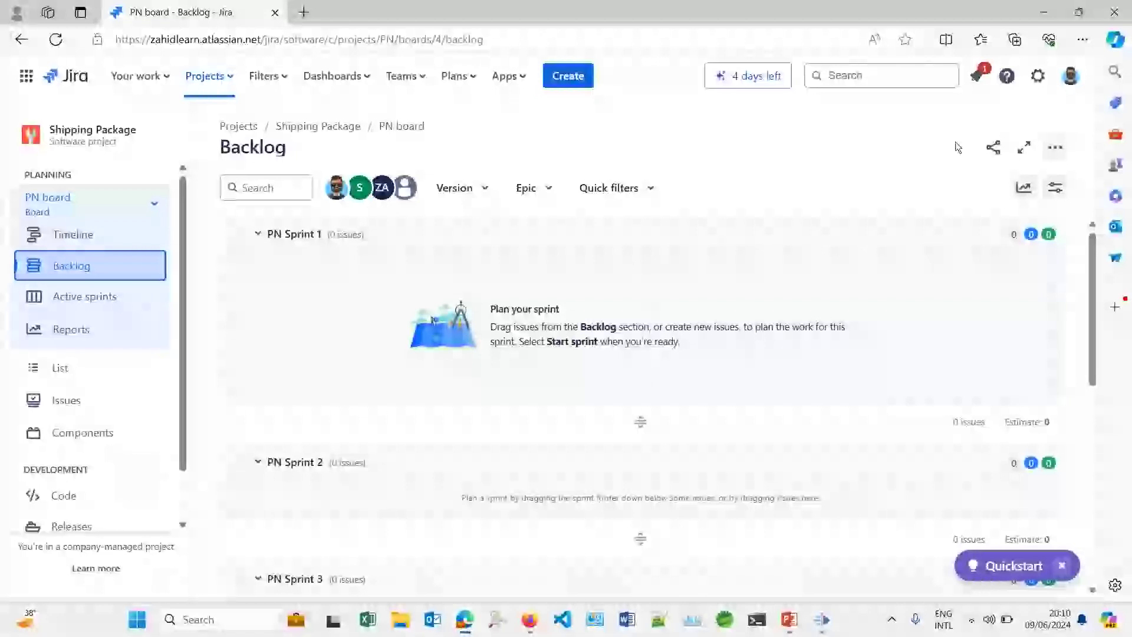
click(1070, 77)
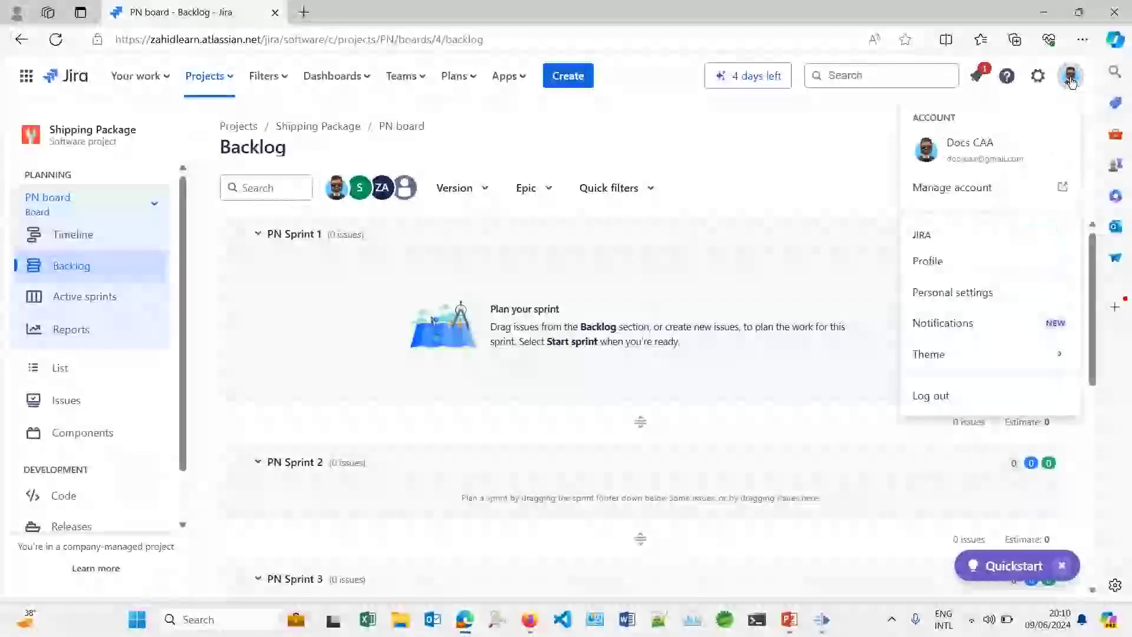
click(1071, 77)
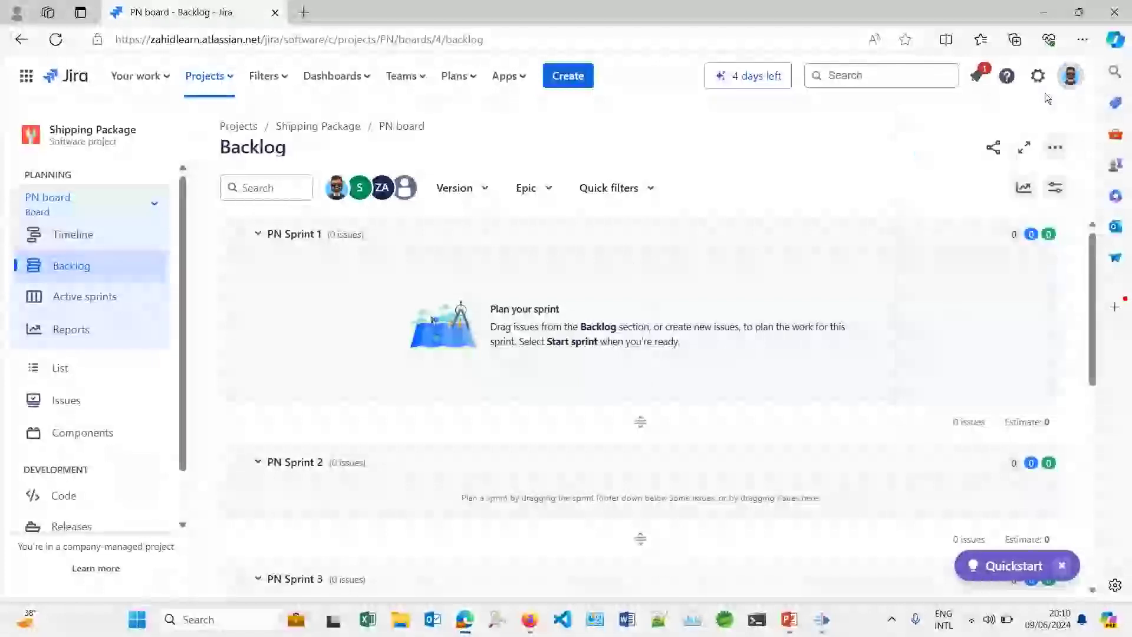
click(90, 268)
scroll(472, 455, down, 8)
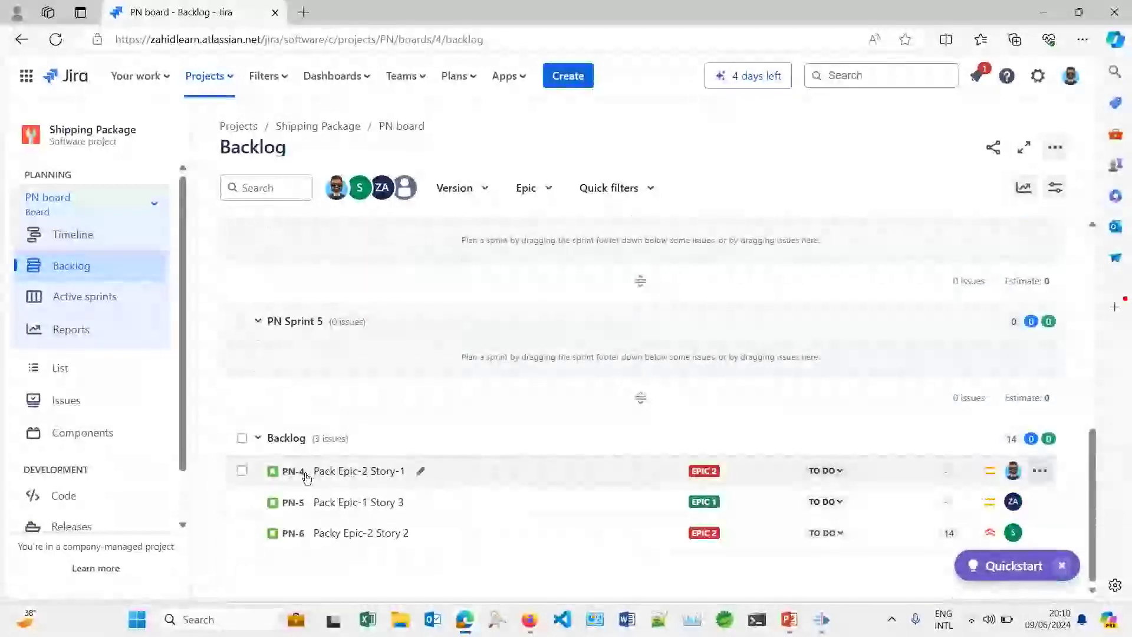
Step: Open issue PN-4, Pack Epic-2 Story-1, in its own full view and try to edit its start date
click(351, 471)
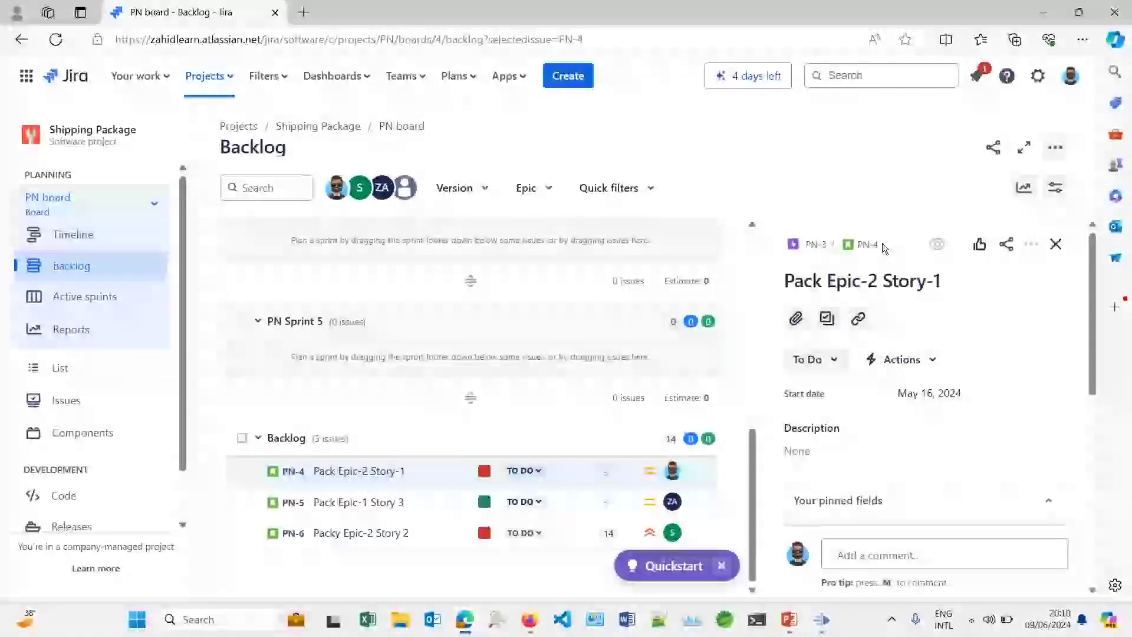
scroll(879, 519, down, 3)
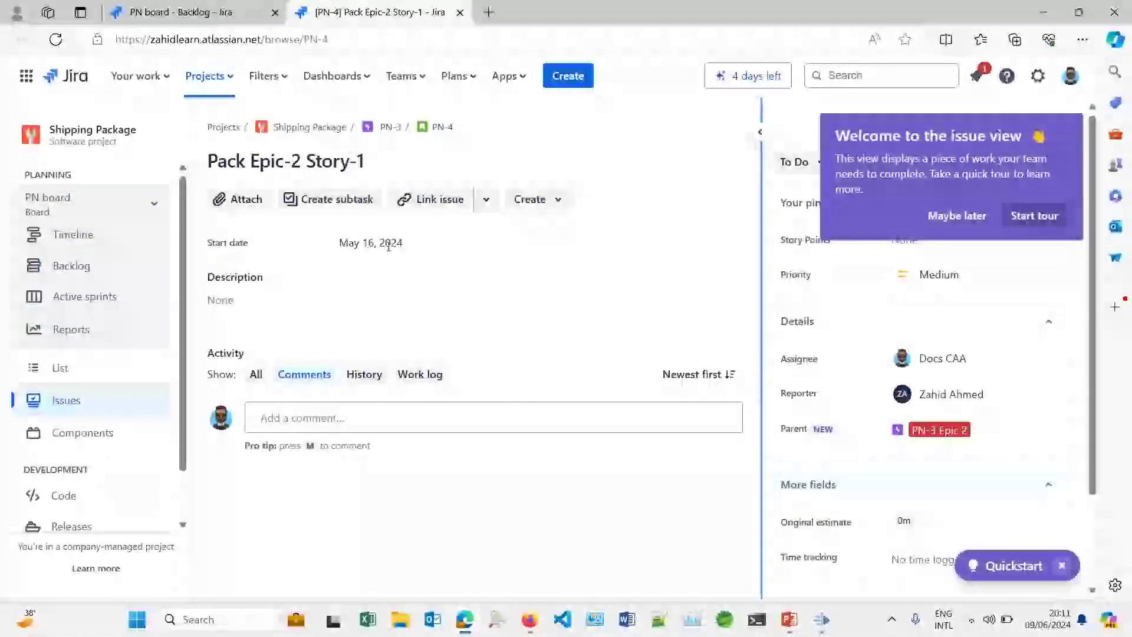
double_click(363, 245)
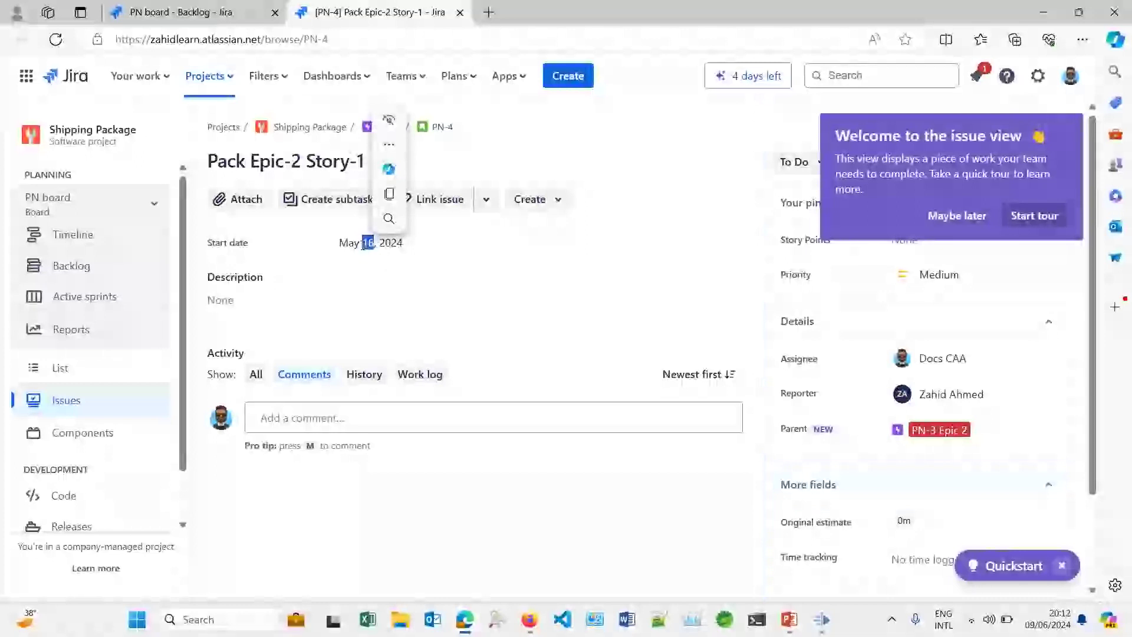
click(361, 243)
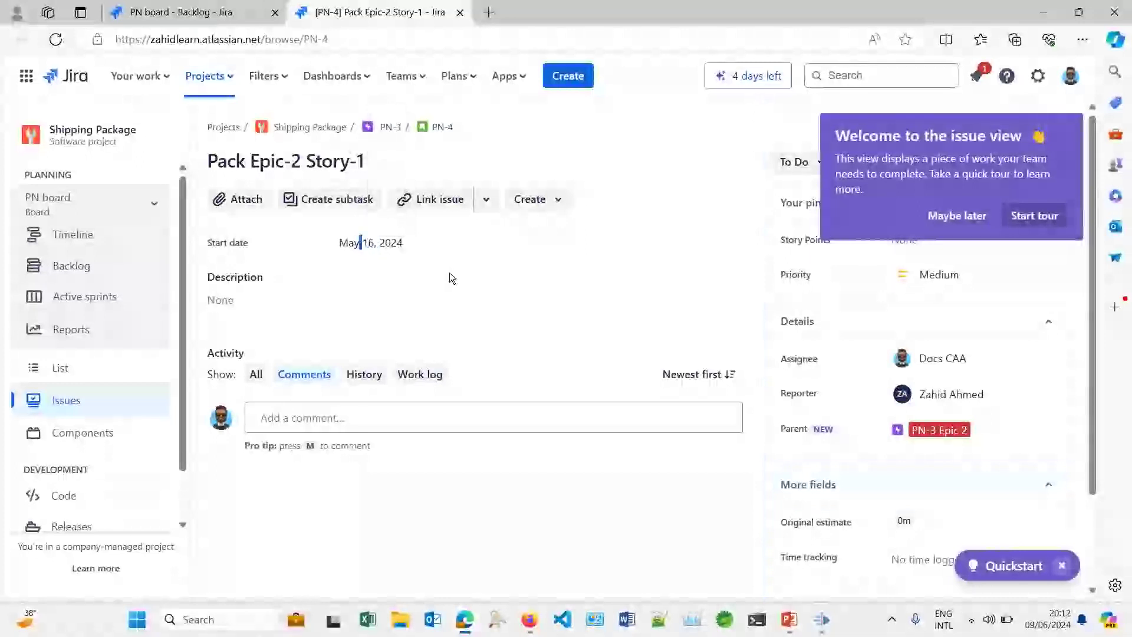
Step: Switch back to the project's People page in Firefox and add legal-role to the member who holds the flavour-designer role
key(alt+Tab)
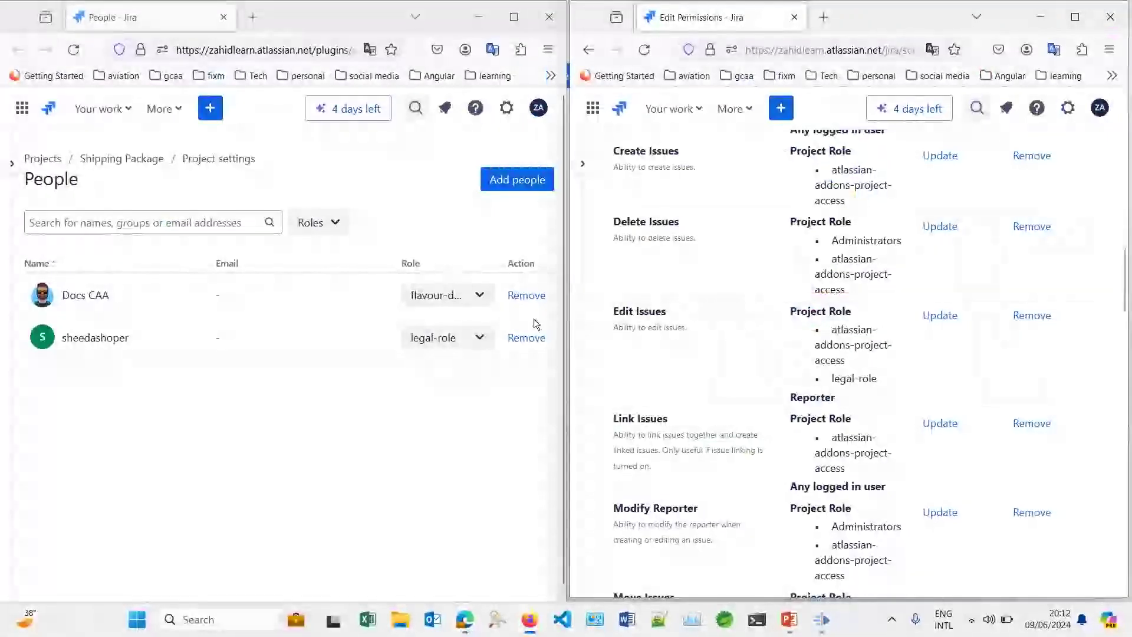
click(481, 311)
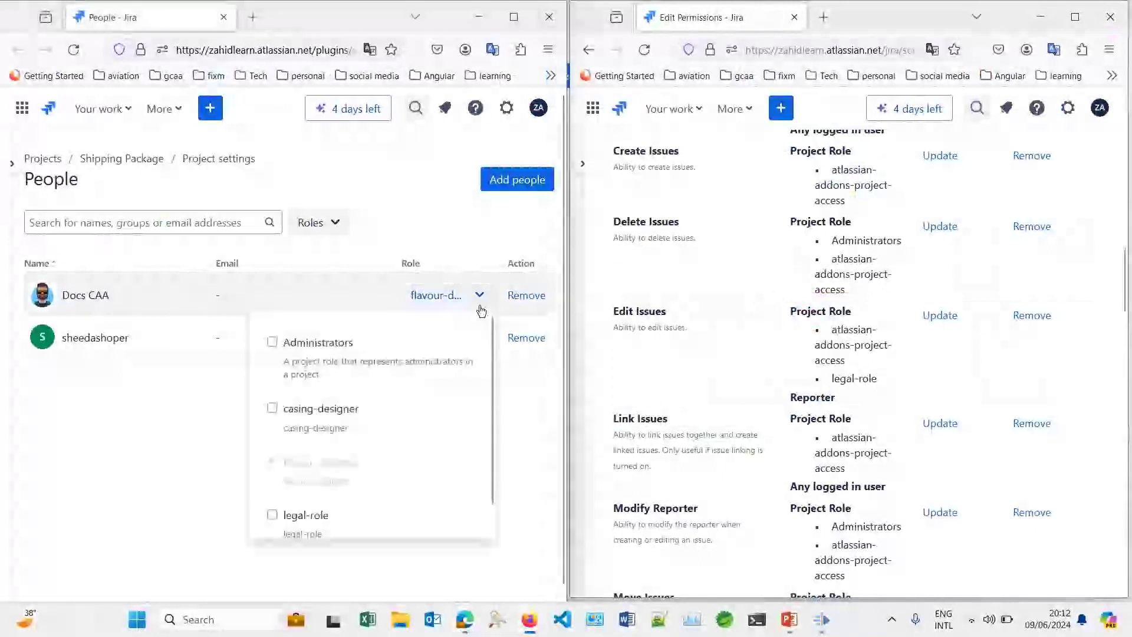
click(273, 516)
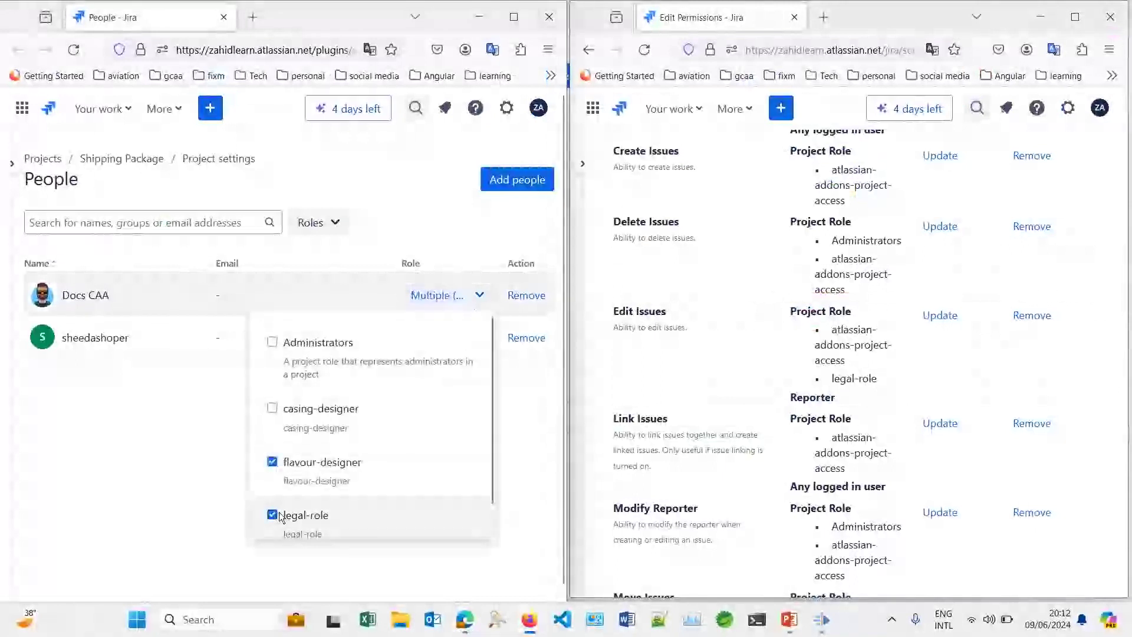
click(192, 478)
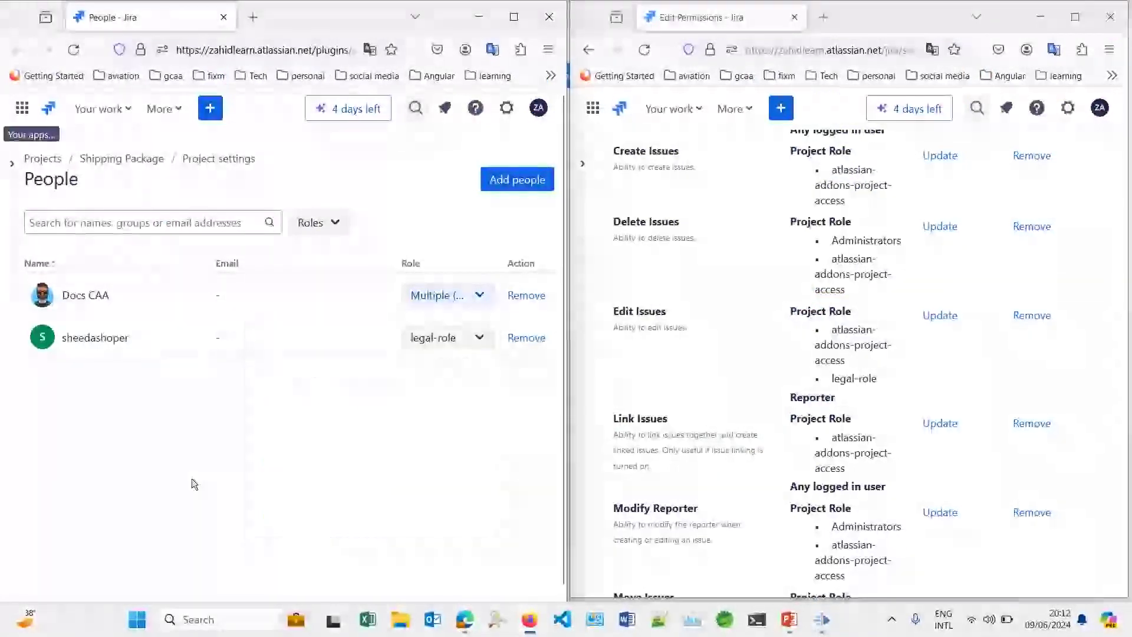
Step: Return to Edge, reload PN-4, close the backlog page, and test start date editing without changing the date
key(alt+Tab)
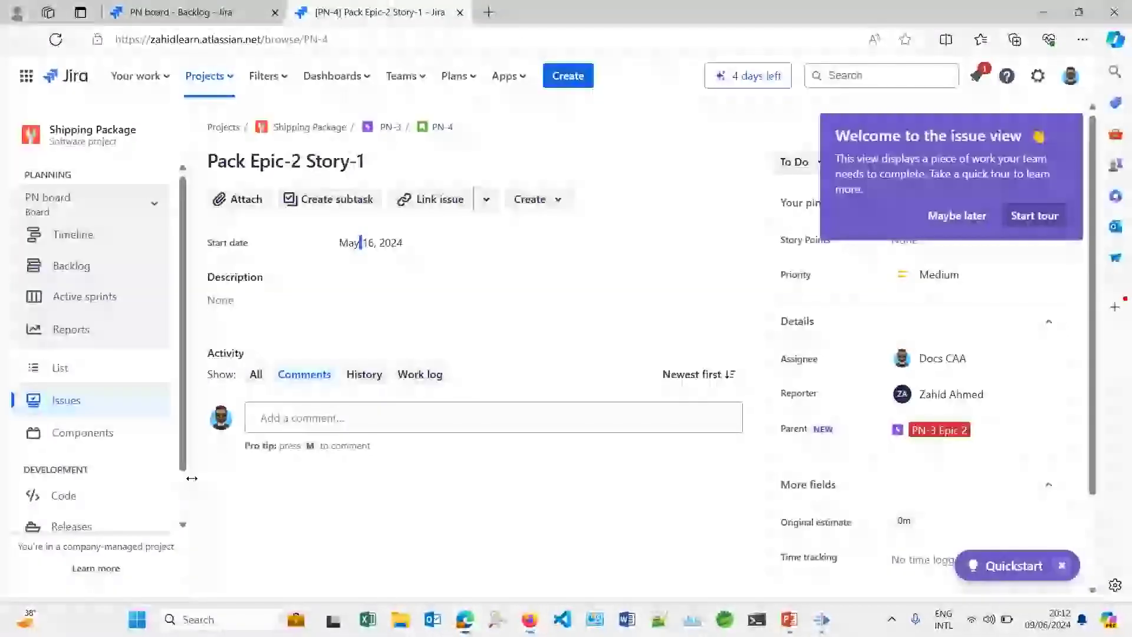
key(F5)
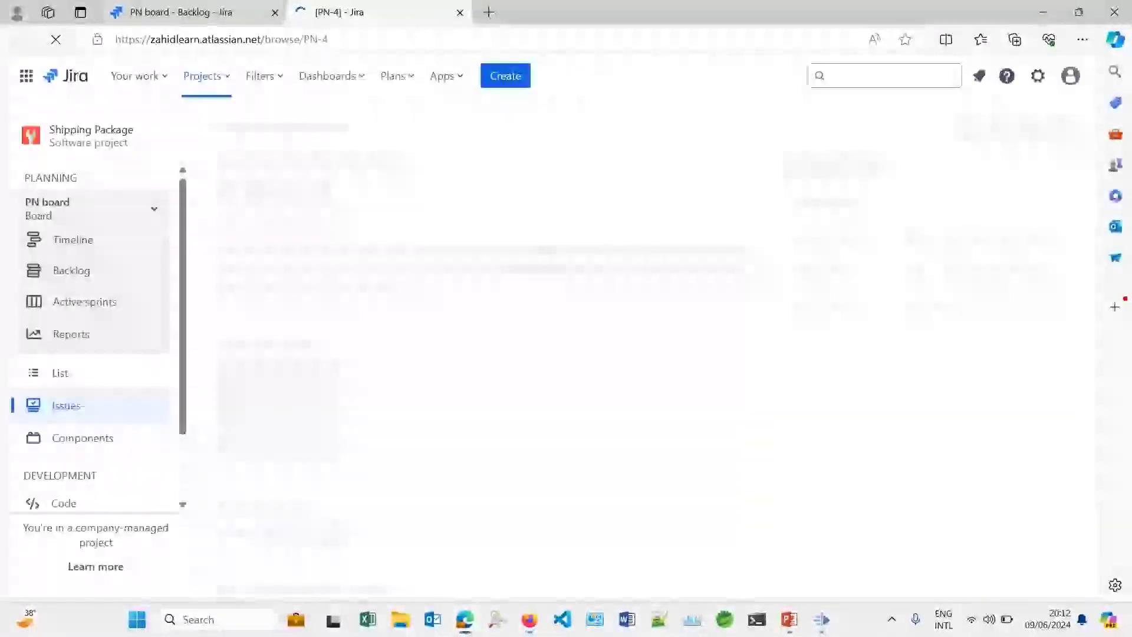
click(275, 12)
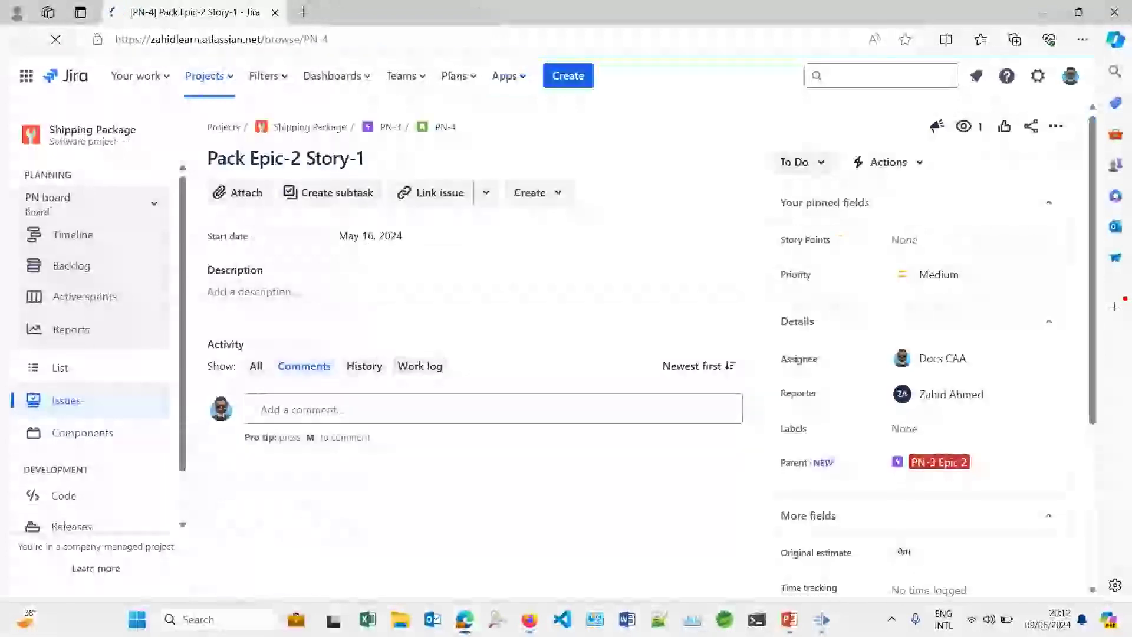
click(367, 236)
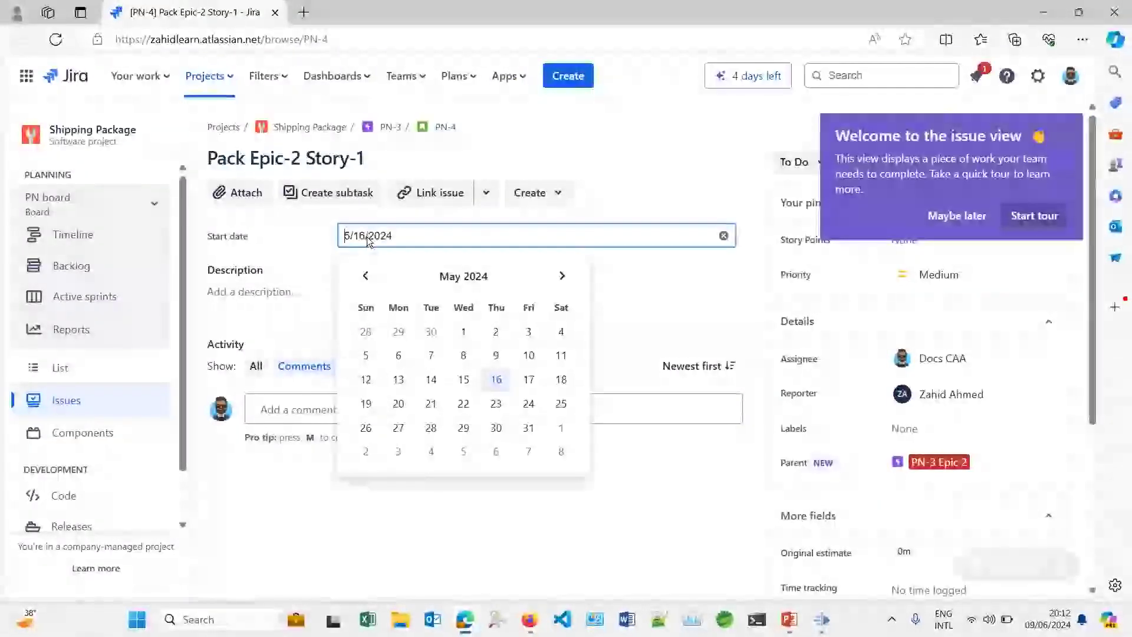
click(864, 358)
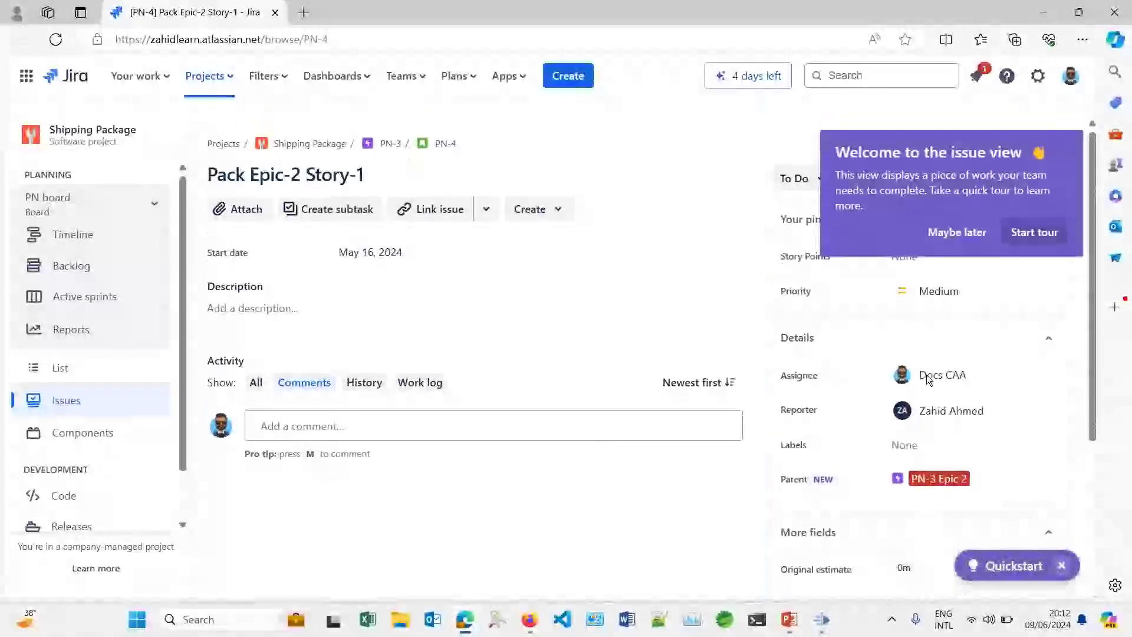
Step: Set PN-4's story points to 10 and postpone the issue view tour
click(921, 243)
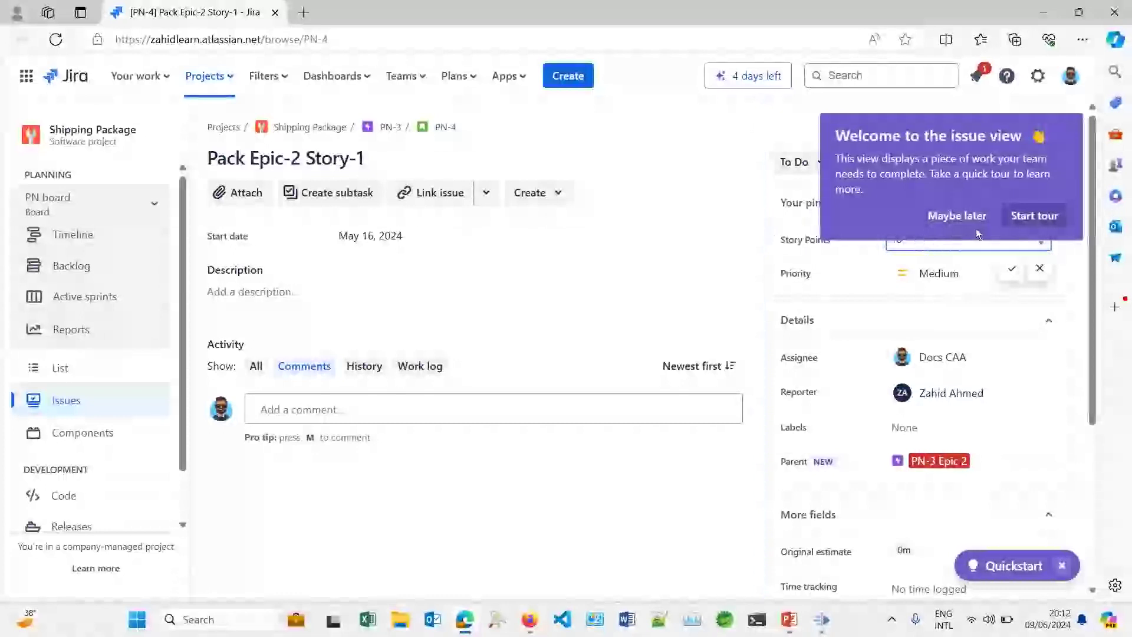
click(964, 216)
click(1009, 273)
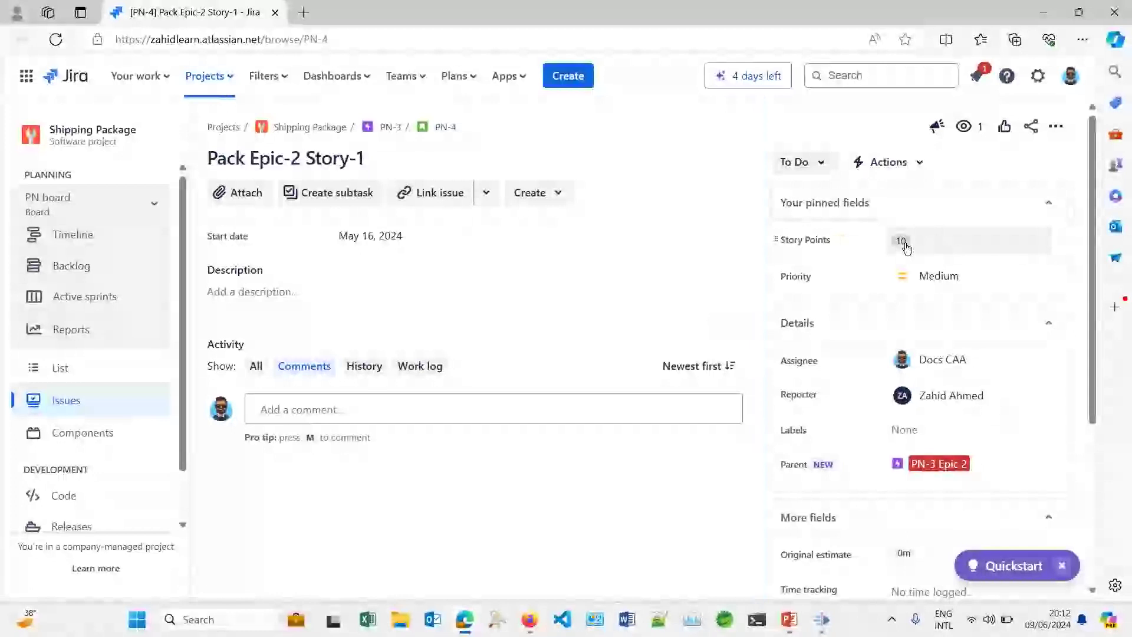
Step: Change PN-4's start date to May 17, 2024
click(390, 235)
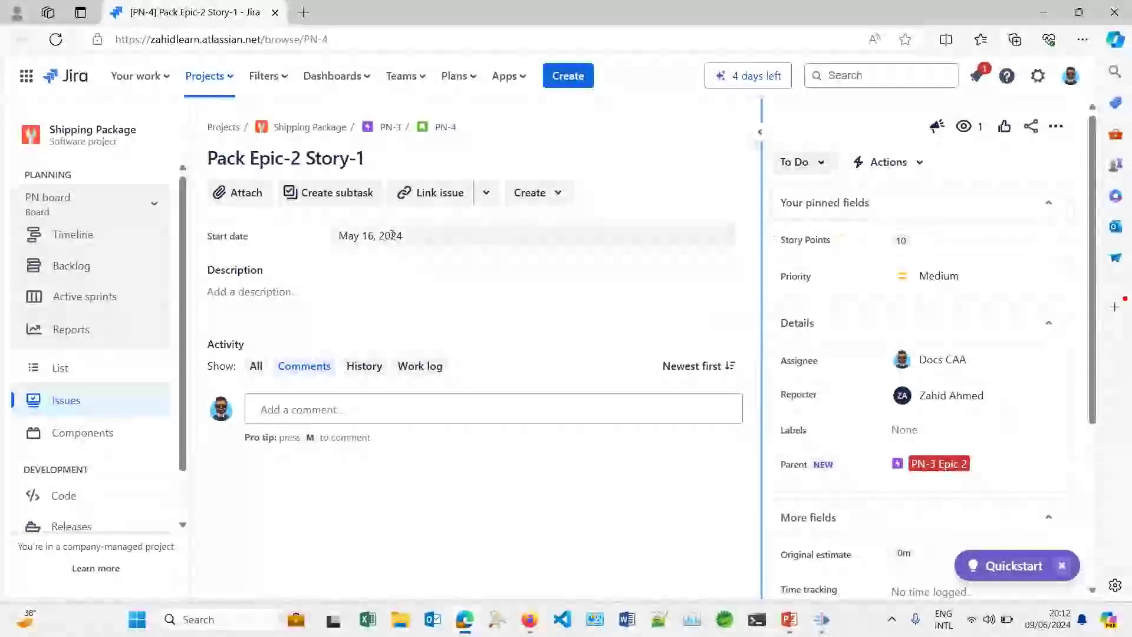
click(524, 382)
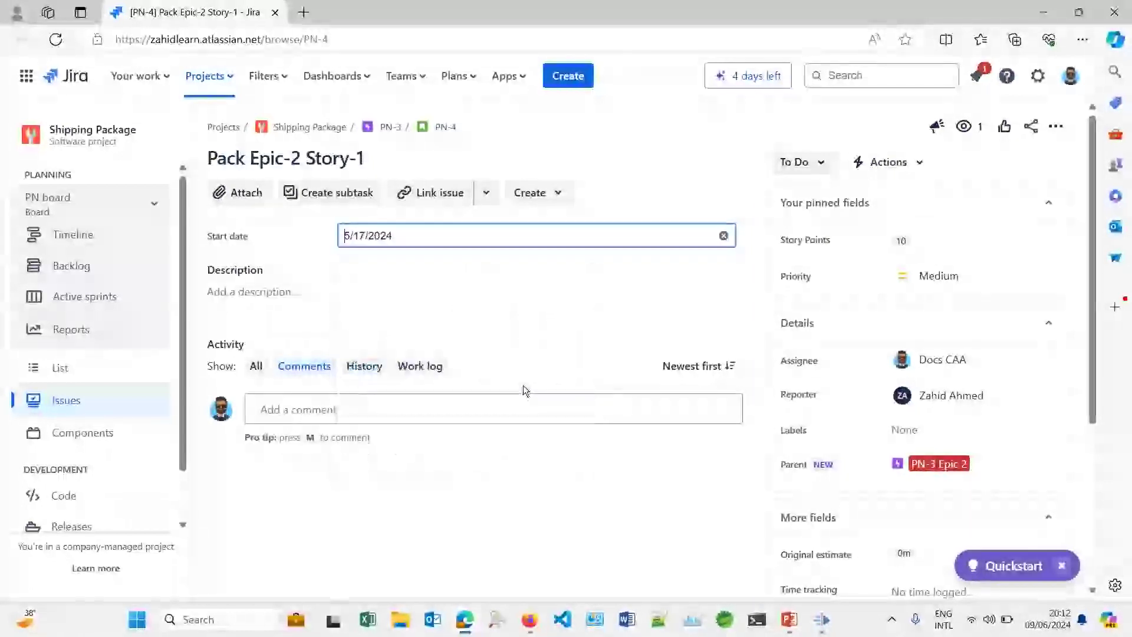
click(555, 262)
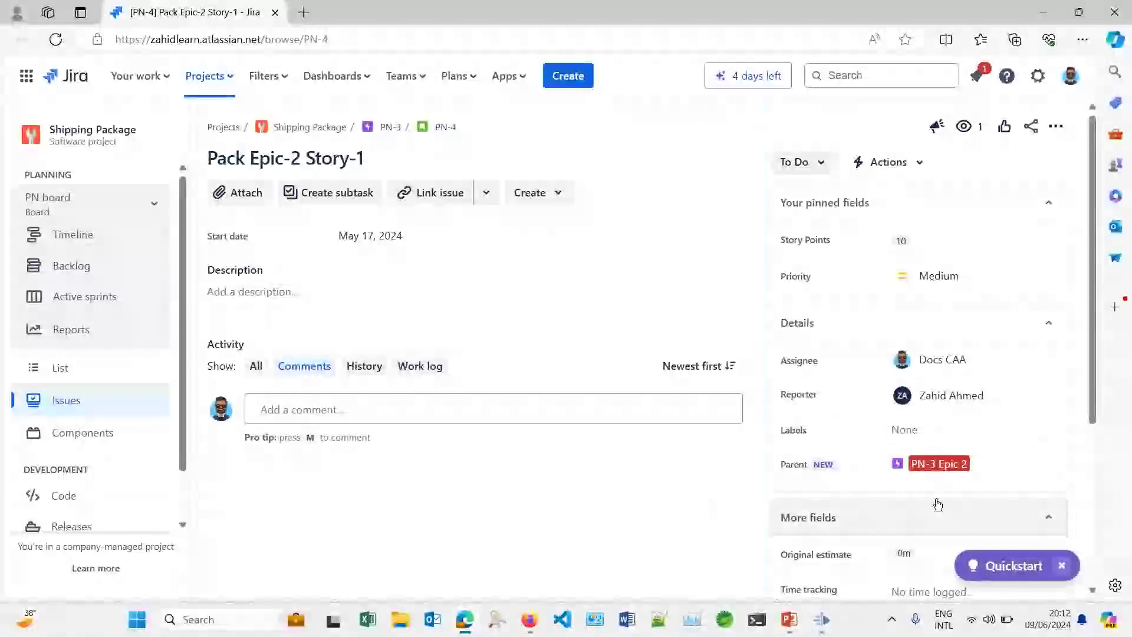
Step: Assign PN-4 to PN Sprint 2, then open the Components field for editing and leave it without selecting anything
scroll(936, 501, down, 2)
scroll(936, 502, down, 3)
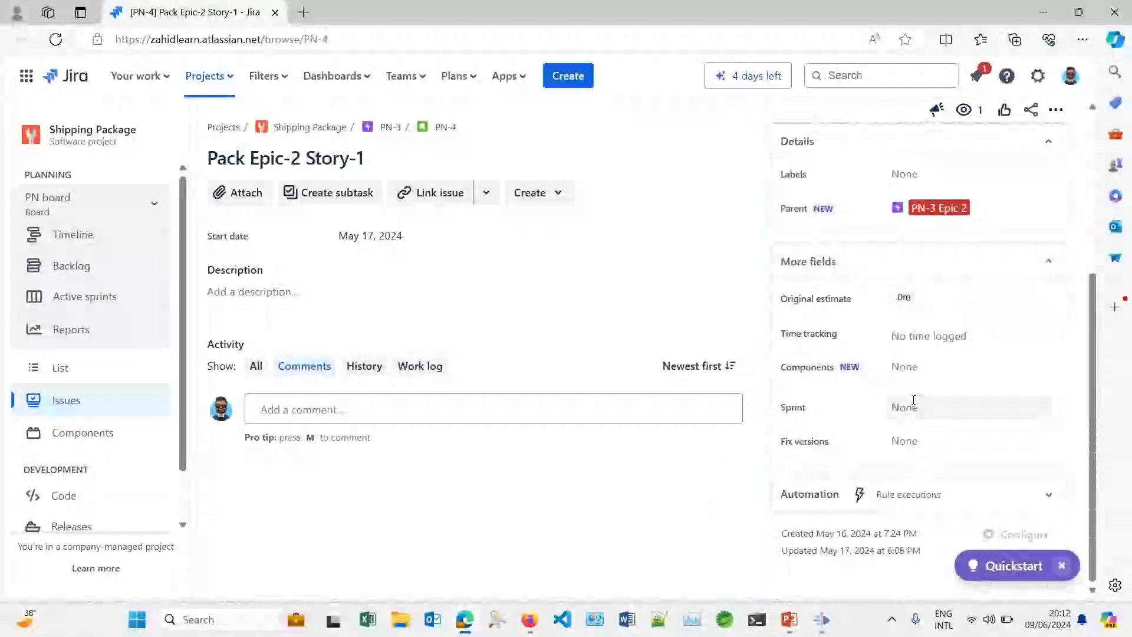
click(910, 406)
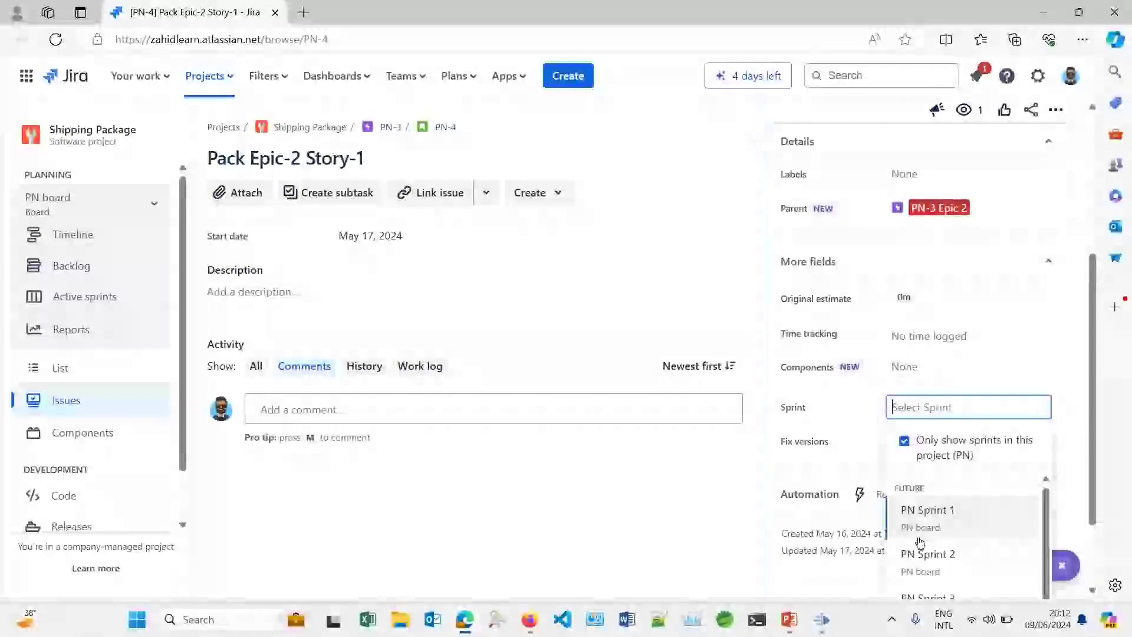
click(916, 558)
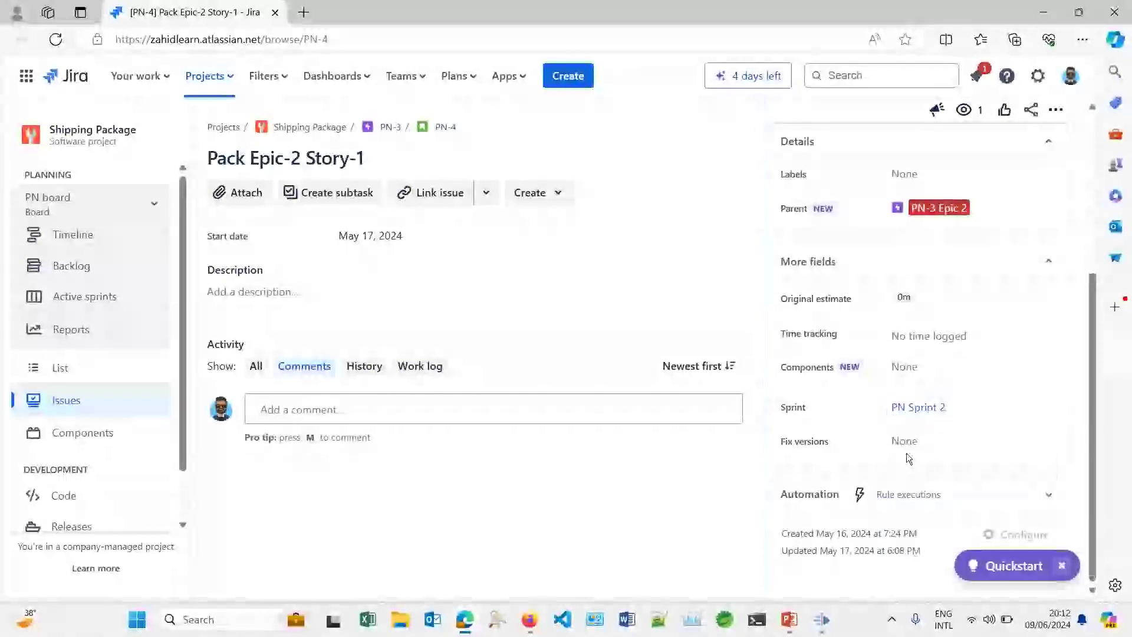
click(915, 368)
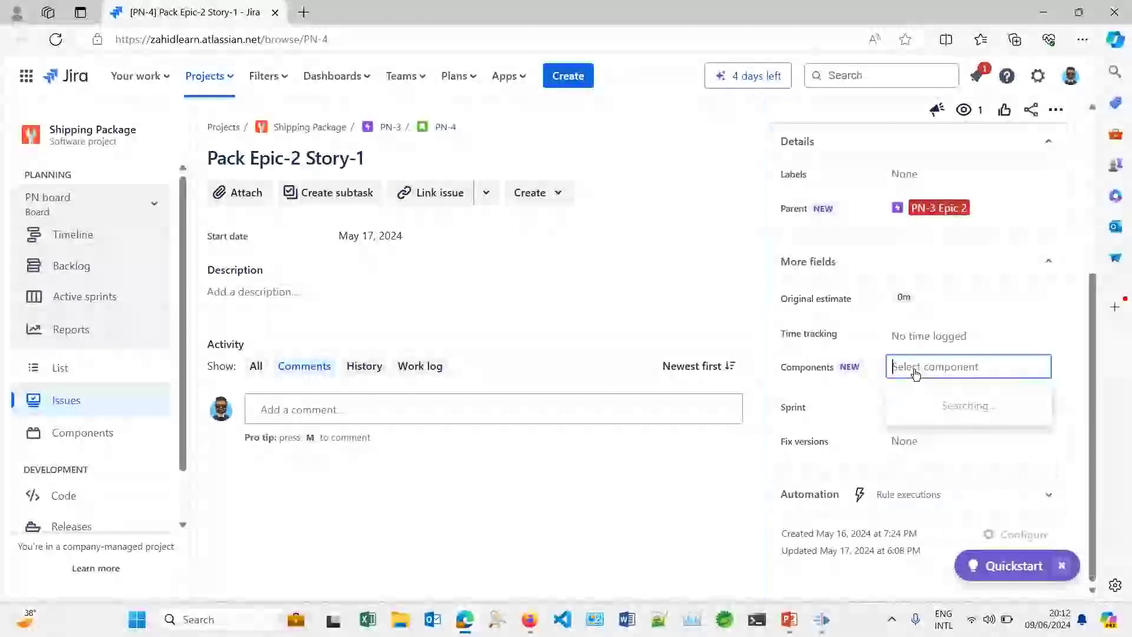
key(Escape)
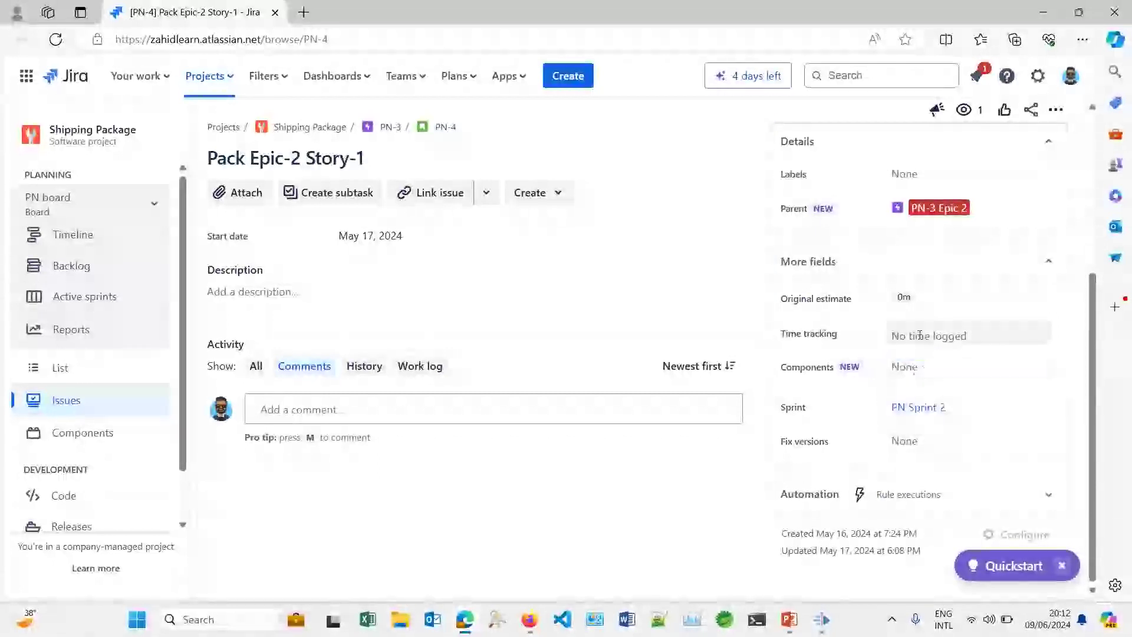